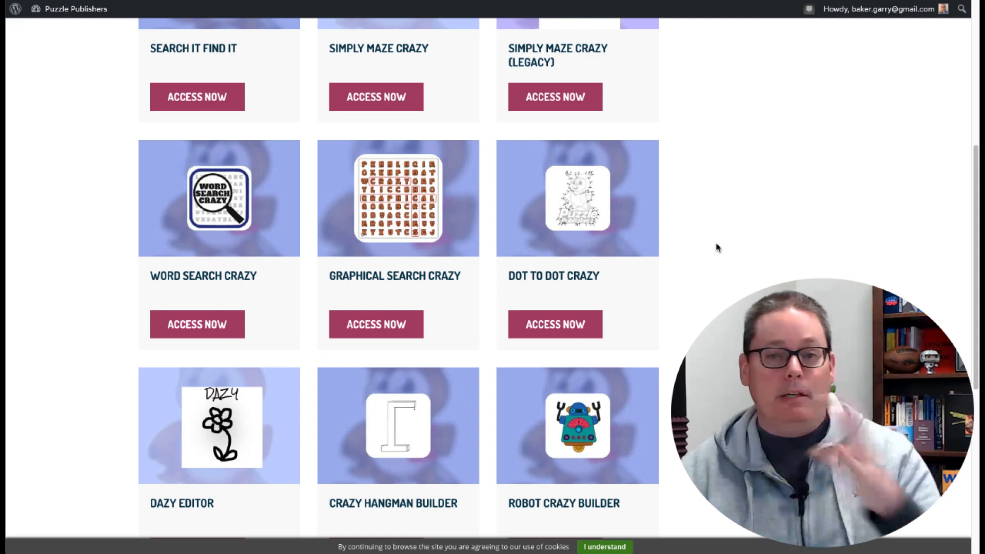
- Find the Dot To Dot Crazy tool among the puzzle tools and open it
scroll(717, 247, down, 1)
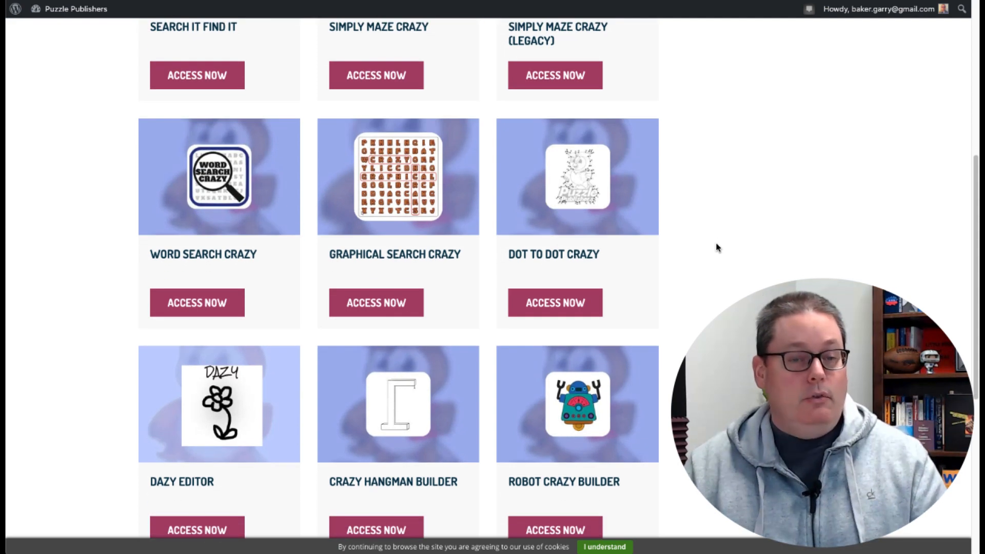
scroll(717, 248, down, 2)
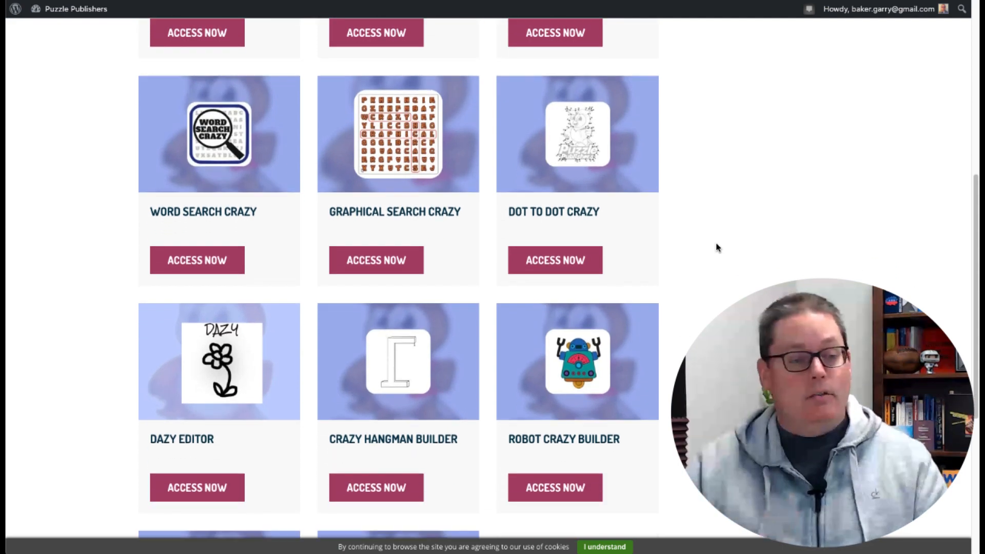
scroll(716, 248, up, 2)
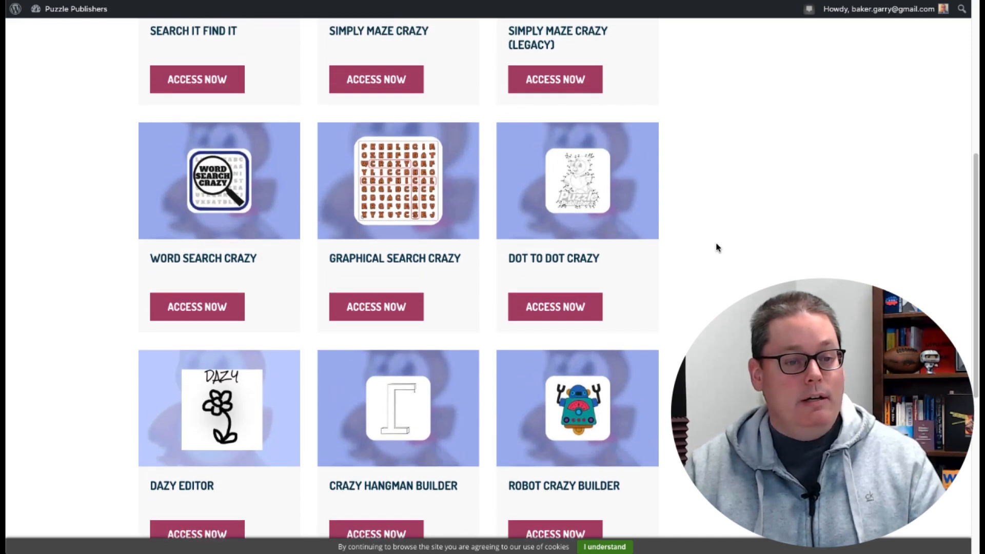
click(581, 310)
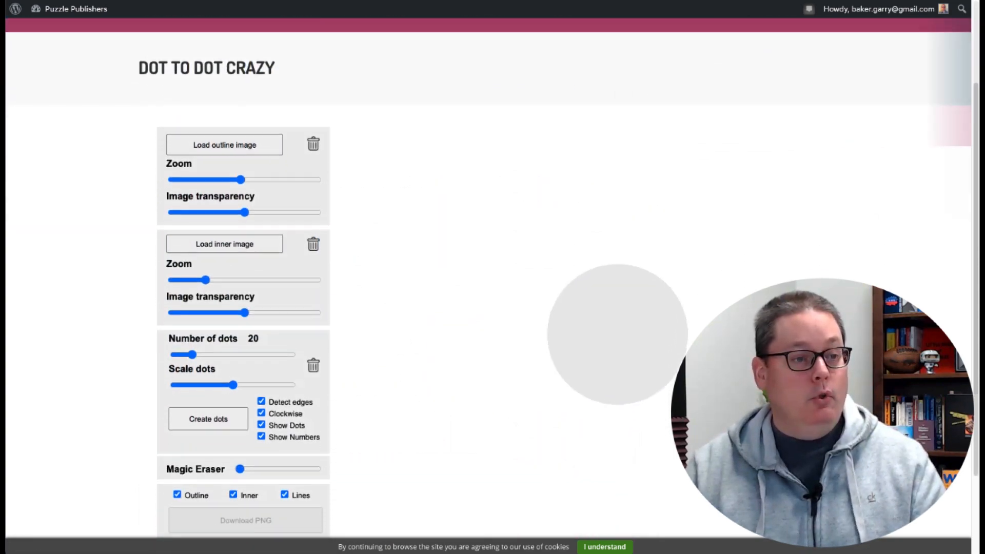
scroll(492, 287, down, 1)
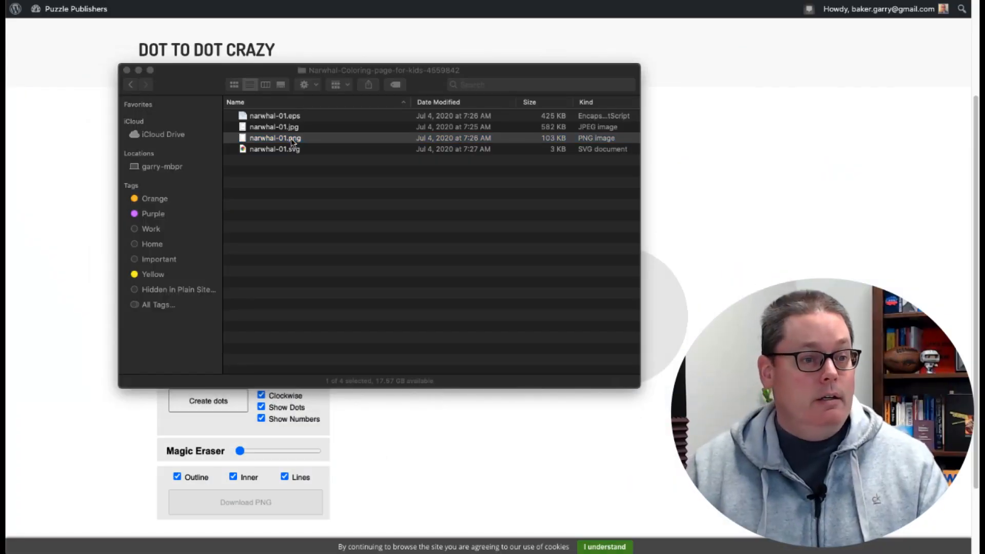
- Preview narwhal-01.png, load it as the outline image, and raise its image transparency setting to nearly the maximum
key(space)
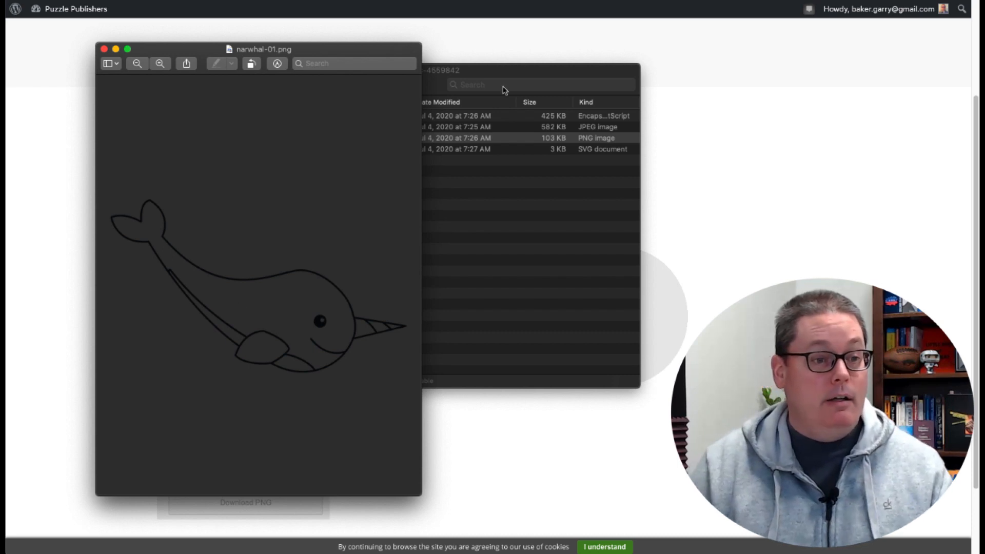
click(737, 43)
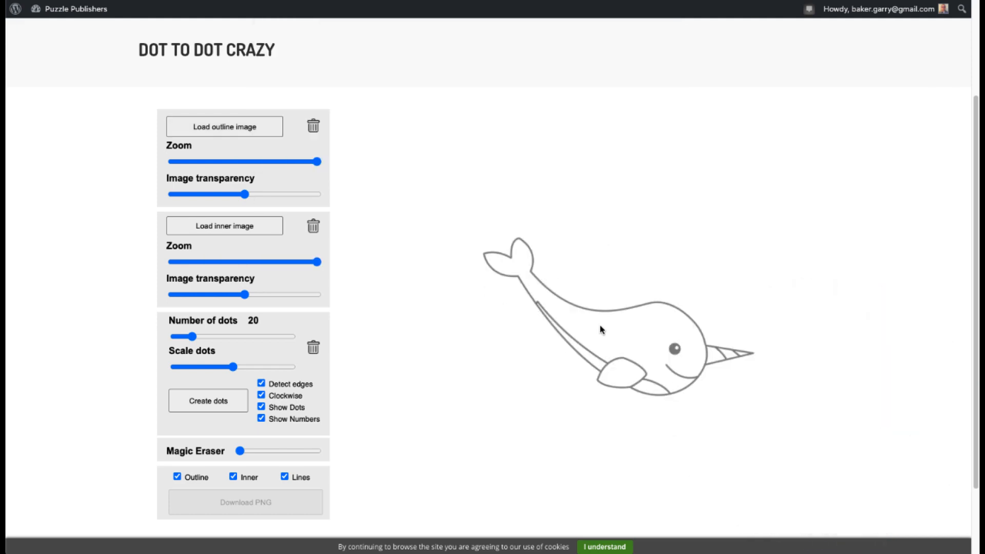
drag(243, 195, 304, 193)
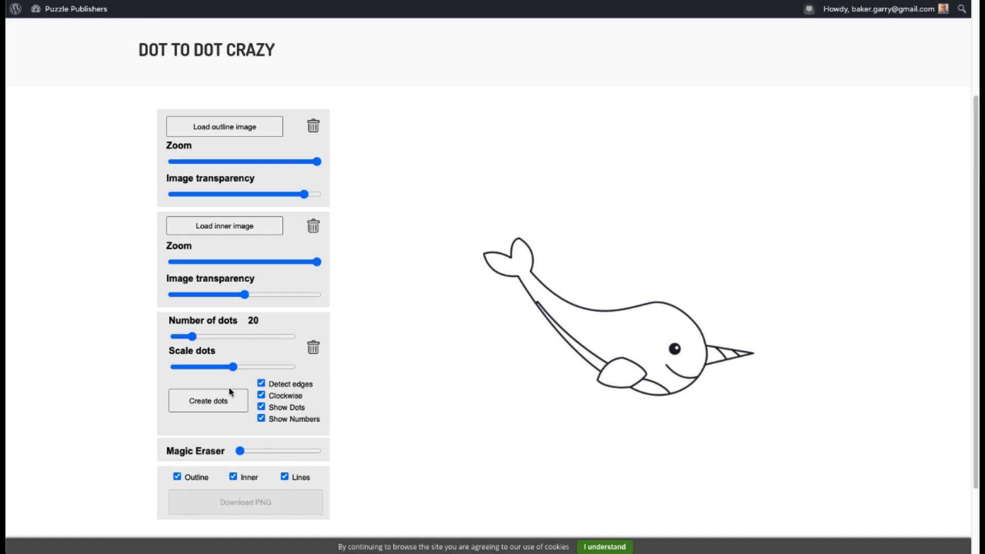
- Set the number of dots to 24 and create the dots around the narwhal
mouse_move(195, 340)
mouse_down()
mouse_move(266, 340)
mouse_move(199, 338)
mouse_up()
click(220, 400)
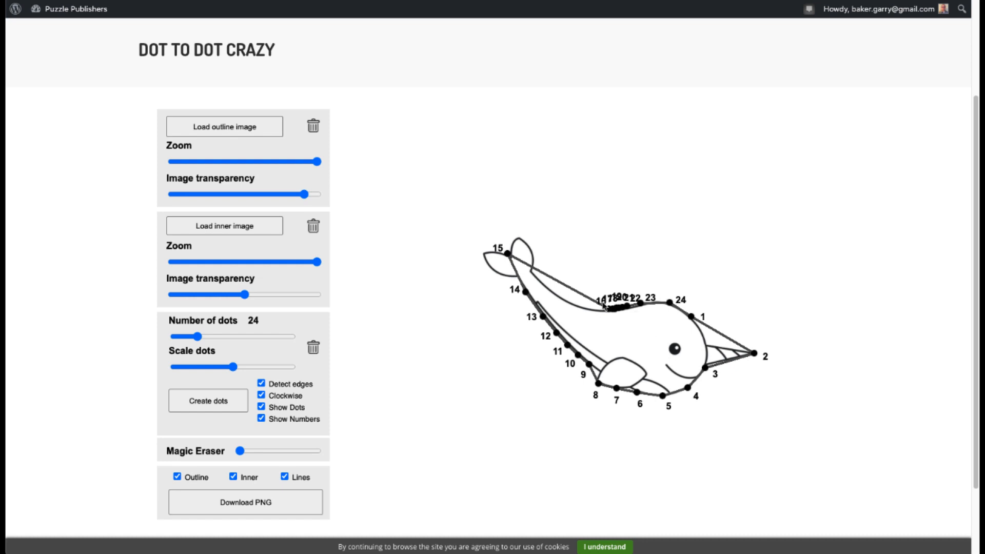
- Move dots 16 to 21 onto the narwhal's outline, from the upper tail fin tip down along its back
drag(610, 313, 518, 237)
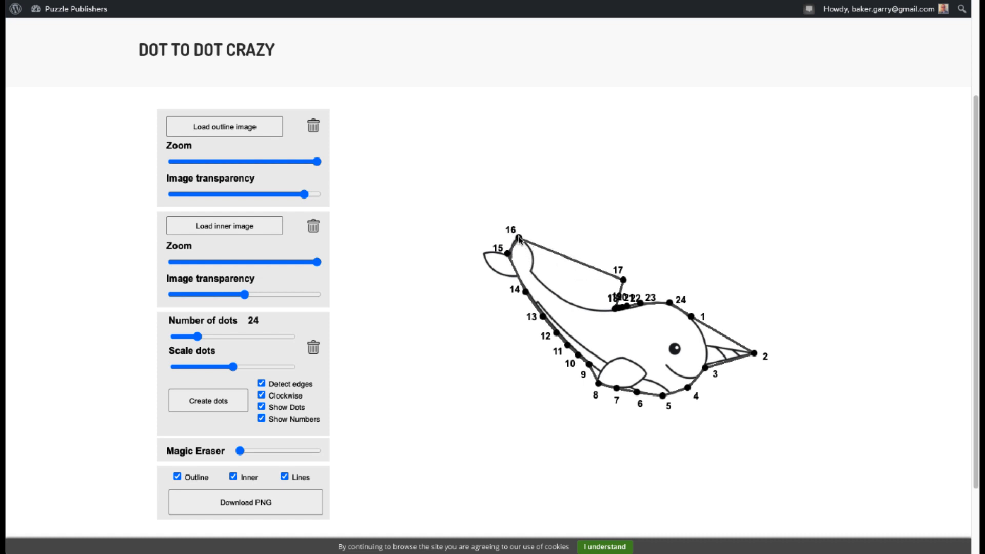
drag(622, 279, 533, 255)
drag(627, 311, 535, 275)
drag(595, 253, 553, 294)
mouse_move(619, 308)
mouse_down()
mouse_move(577, 306)
mouse_move(601, 311)
mouse_up()
- Reposition dots 6 to 14 along the outline, covering the outer tail fin, the tail's underside and the flipper
drag(754, 353, 741, 354)
drag(525, 292, 482, 253)
drag(543, 317, 492, 271)
drag(557, 333, 517, 276)
drag(567, 344, 551, 325)
drag(589, 364, 569, 346)
mouse_move(598, 383)
mouse_down()
mouse_move(588, 363)
mouse_move(605, 377)
mouse_up()
drag(588, 363, 561, 339)
mouse_move(605, 377)
mouse_down()
mouse_move(596, 370)
mouse_move(597, 381)
mouse_up()
- Move dots 2 to 4 along the chin and mouth side of the outline, and place dot 1 on the horn tip
mouse_move(662, 396)
mouse_down()
mouse_move(627, 388)
mouse_move(662, 397)
mouse_up()
drag(704, 367, 690, 385)
drag(741, 353, 705, 367)
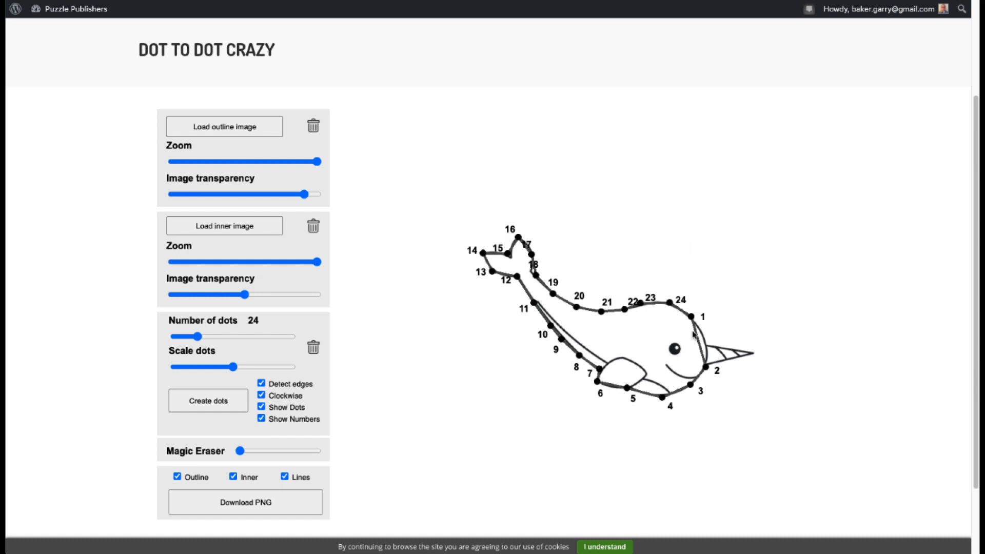
drag(692, 317, 753, 355)
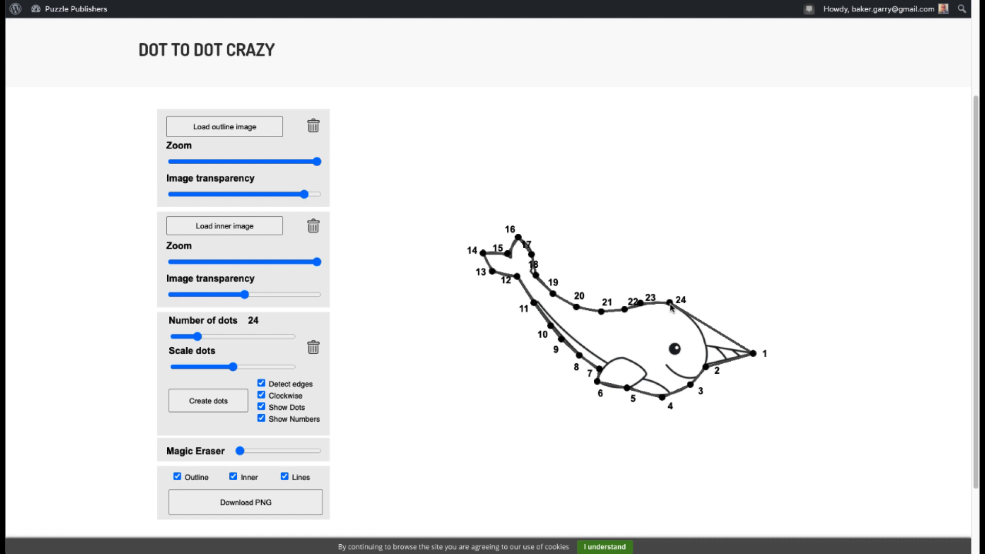
- Add dots 25 and 26 on the forehead curve before the horn, and shift number labels 22, 23 and 26 clear of the lines
click(711, 327)
drag(711, 330, 692, 321)
click(694, 327)
drag(724, 338, 709, 344)
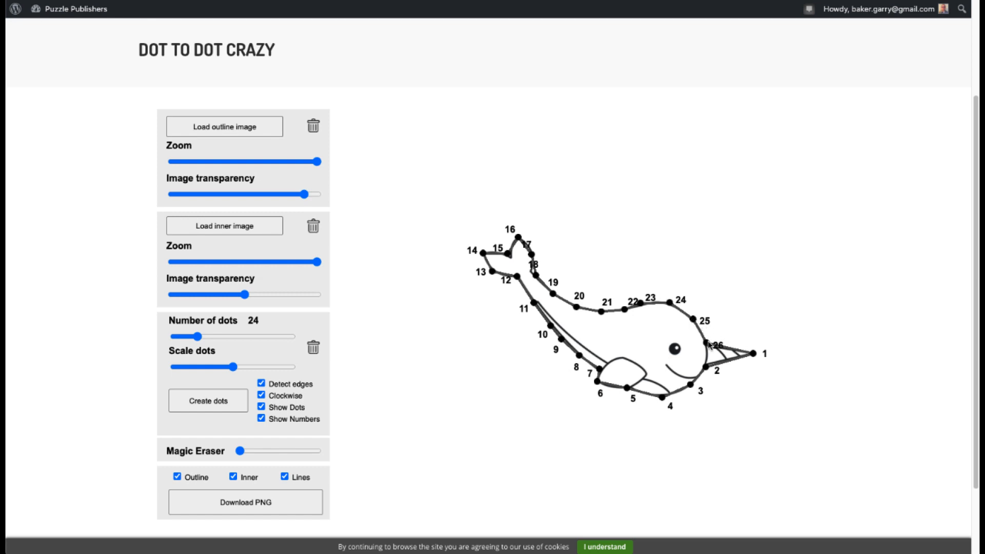
drag(721, 347, 721, 339)
drag(652, 297, 628, 299)
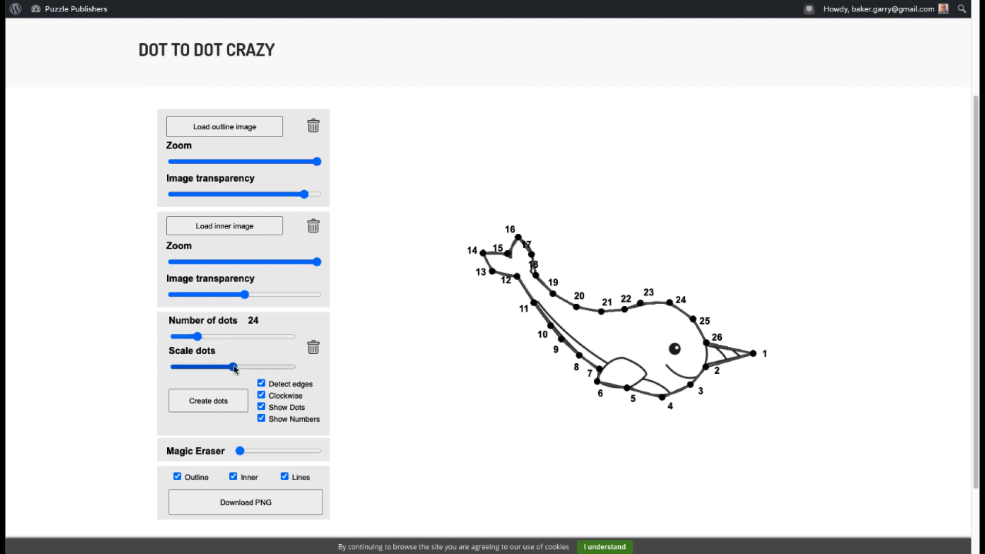
- Try larger and smaller dot scales, and settle on a dot scale slightly below the middle of the range
drag(233, 366, 296, 373)
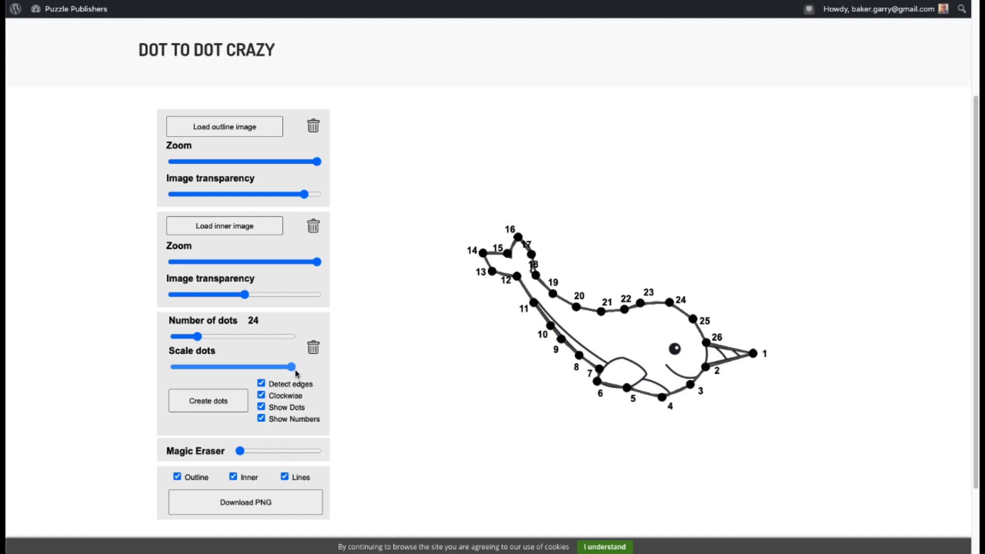
drag(283, 368, 199, 366)
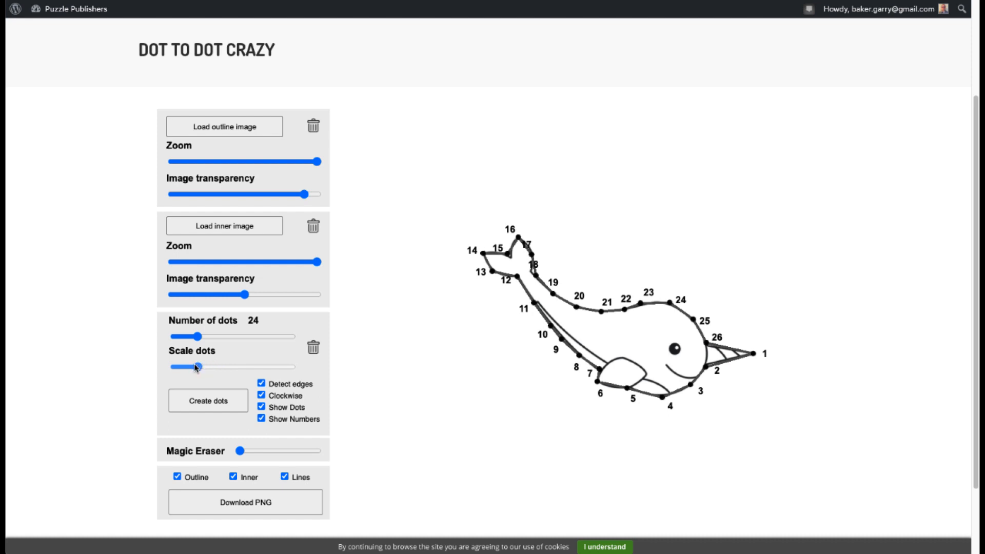
drag(200, 368, 218, 372)
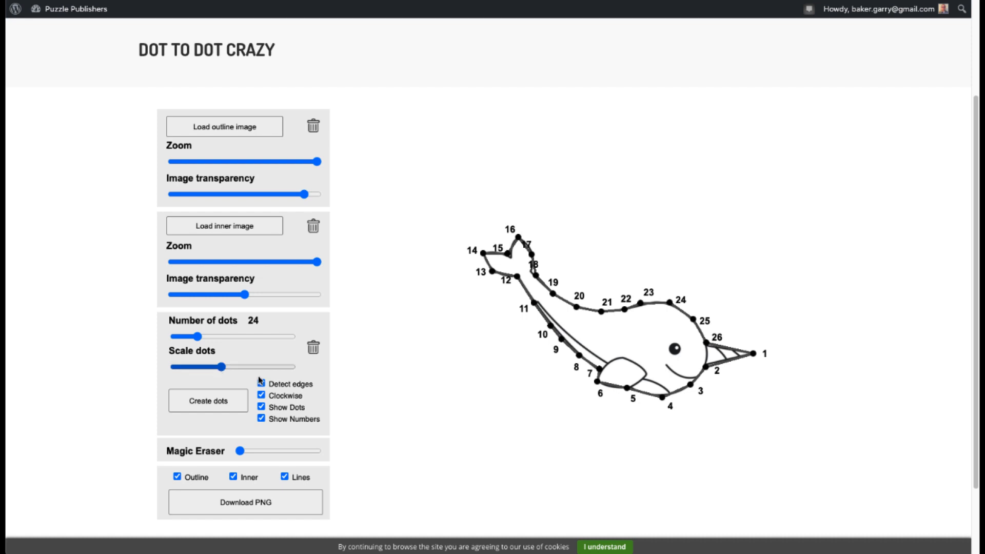
- Toggle the numbers, the dots and the connecting lines off and on again to compare how the puzzle displays
click(261, 419)
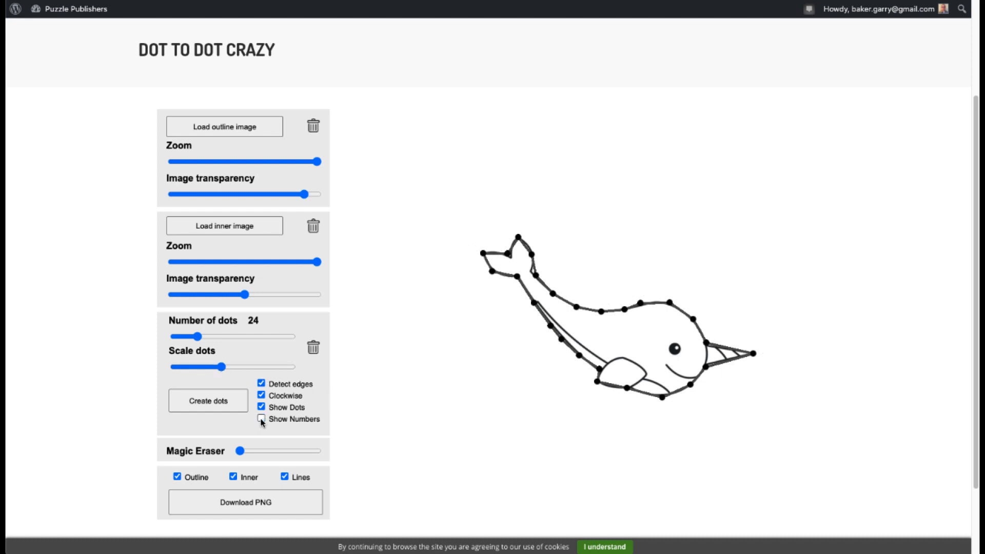
click(262, 419)
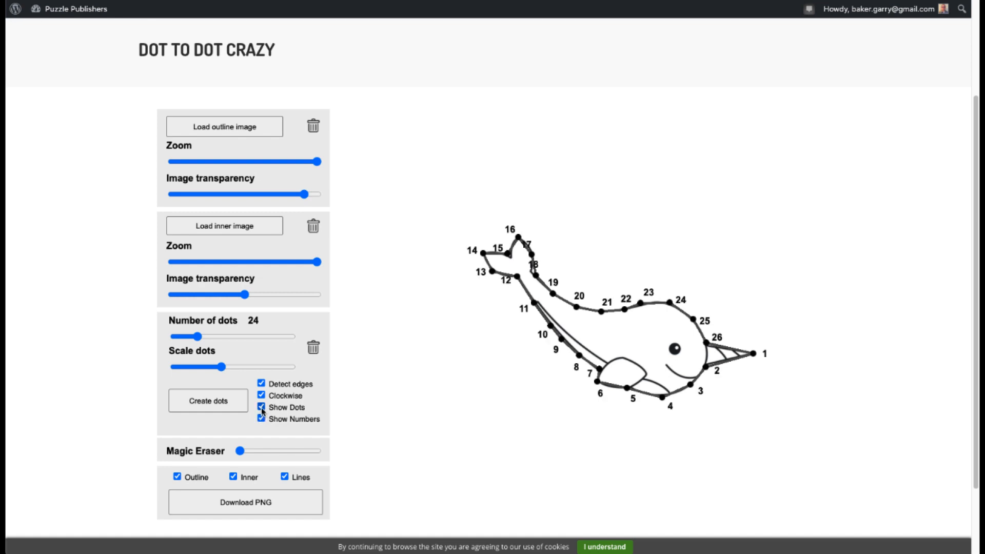
click(261, 407)
click(262, 408)
click(261, 395)
click(284, 477)
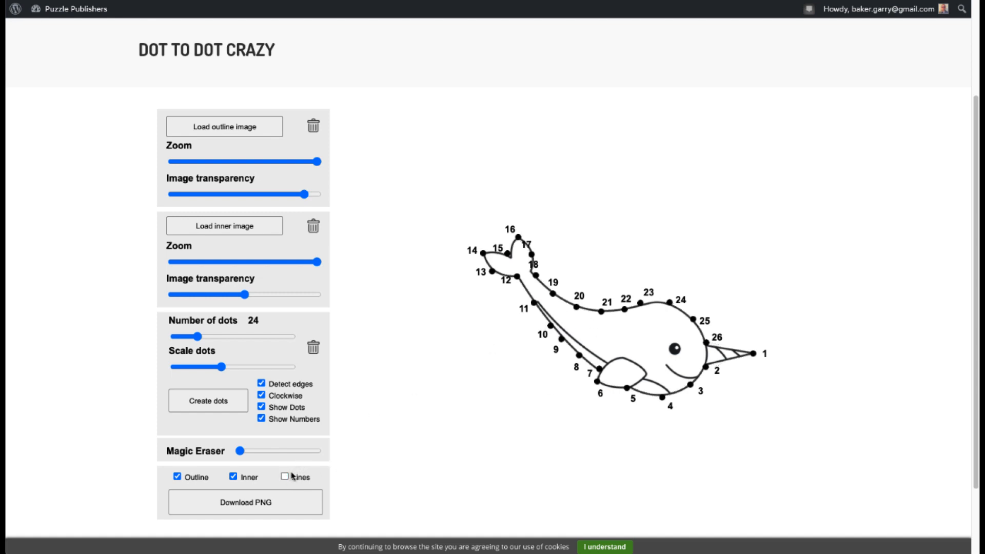
click(285, 477)
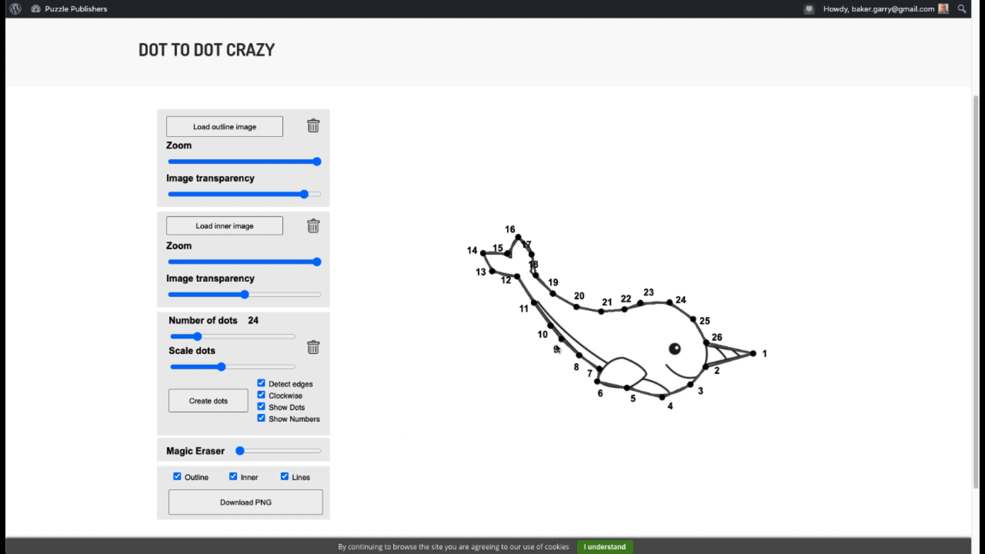
- Move dot 9 away from the outline, switch the connecting lines off and on, and put the dot back on the outline
drag(559, 340, 547, 371)
click(284, 477)
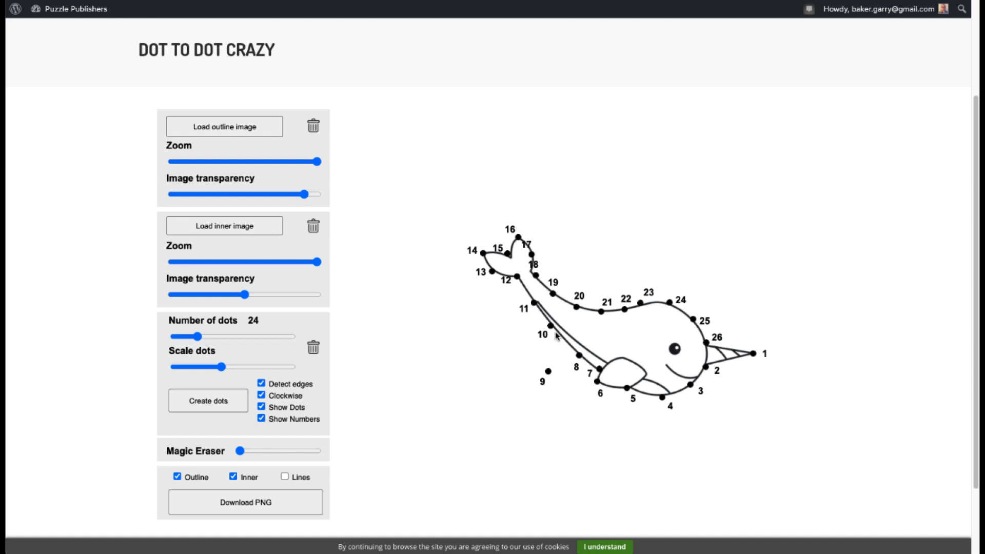
click(286, 477)
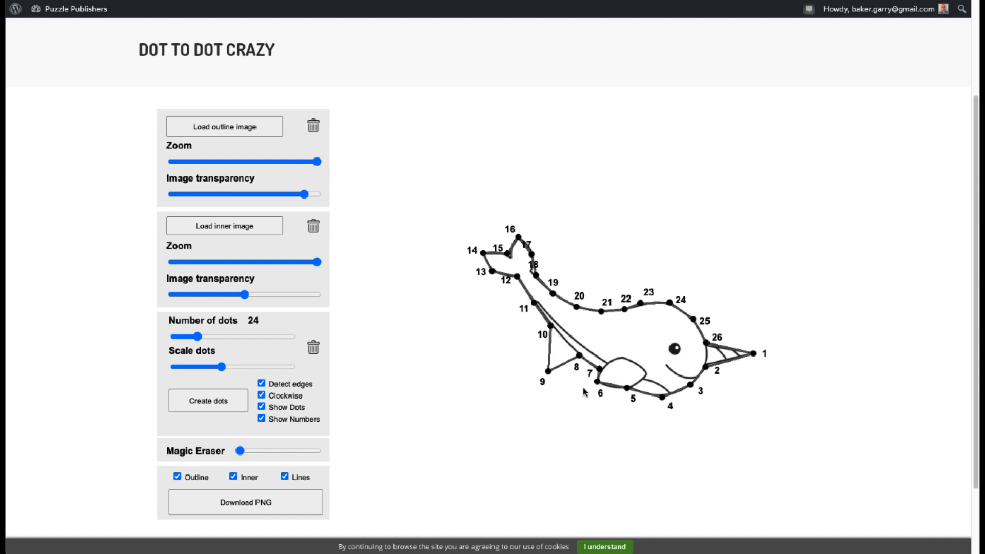
drag(548, 373, 565, 346)
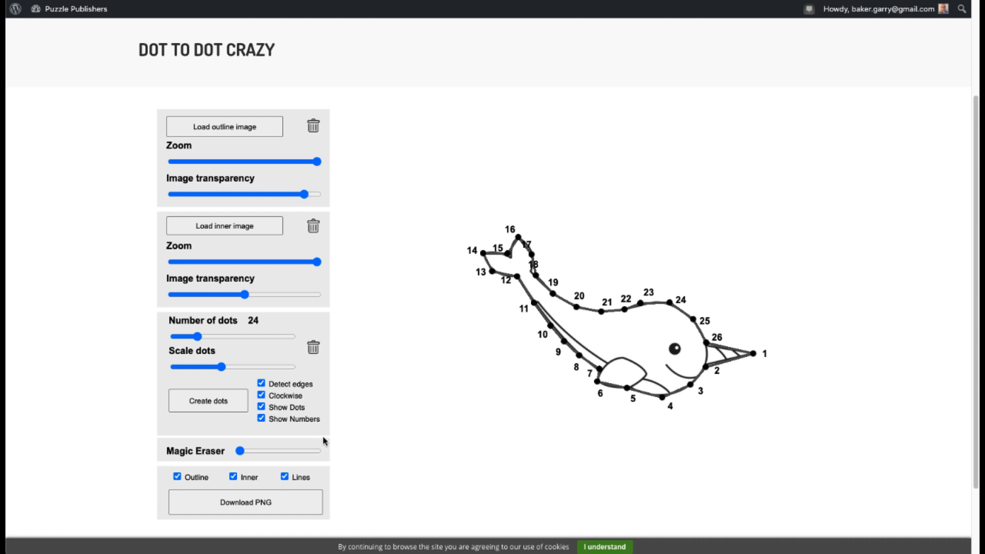
- Hide the connecting lines and erase the narwhal's outer outline with an enlarged Magic Eraser, keeping the eye, mouth and flipper details
click(284, 477)
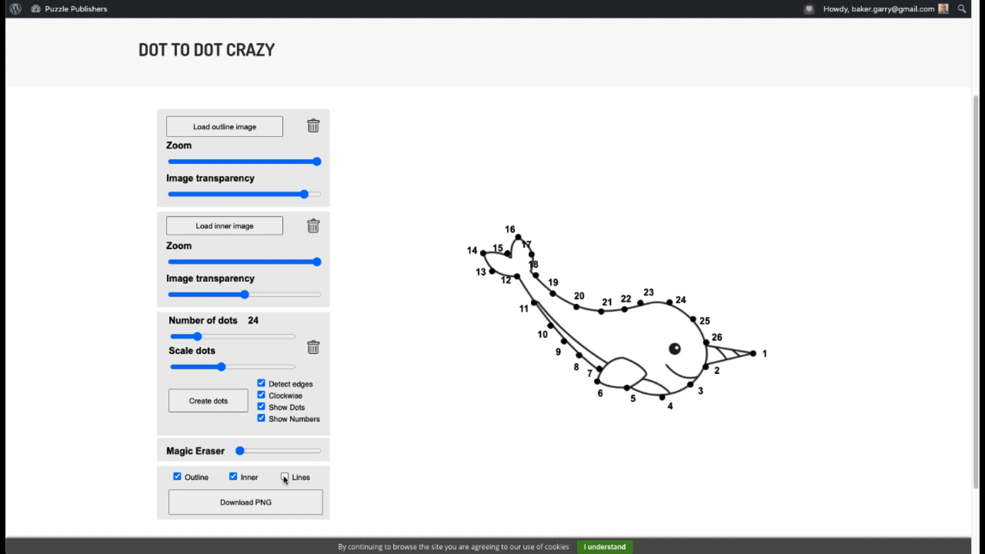
drag(240, 451, 269, 453)
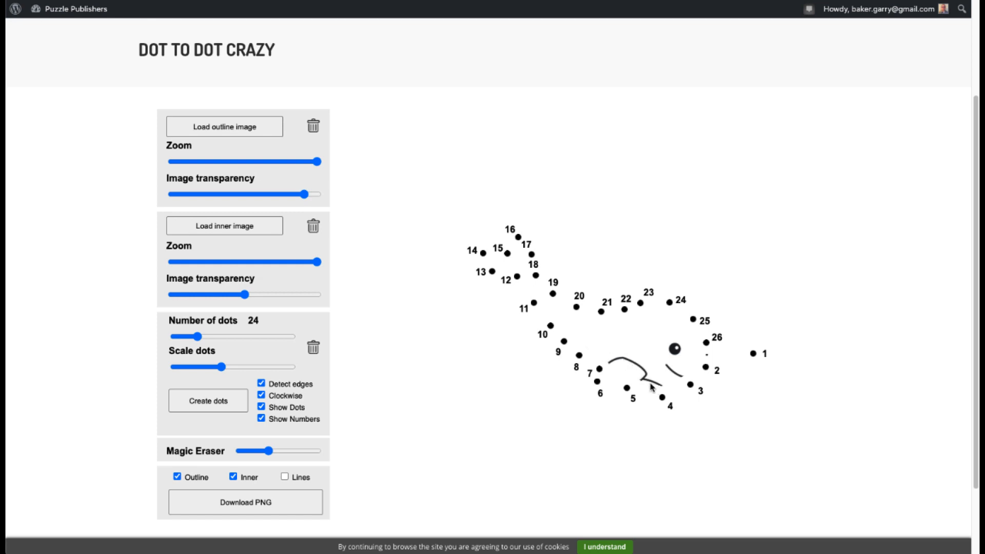
- Download the finished puzzle as a PNG and raise the outline image transparency setting to the maximum
click(267, 507)
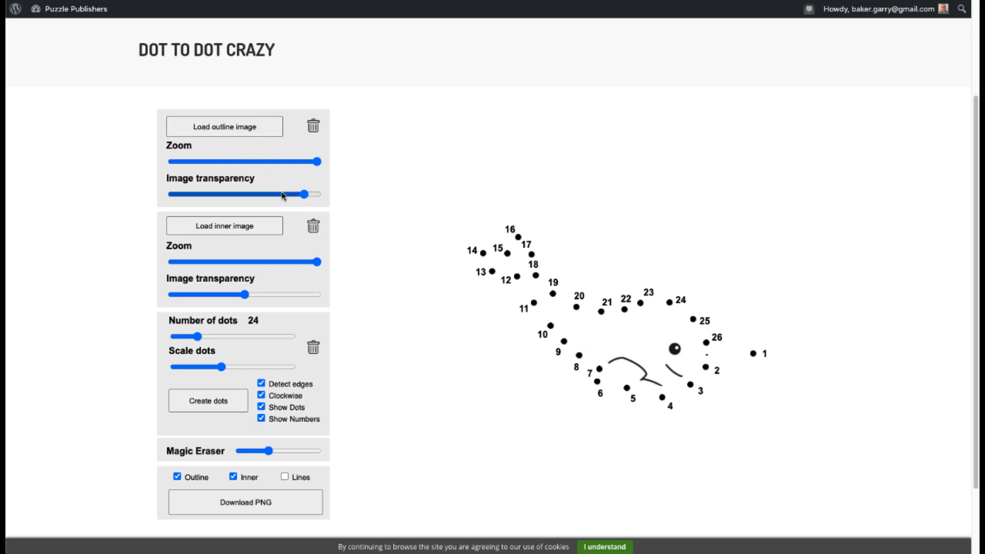
mouse_move(304, 194)
mouse_down()
mouse_move(232, 192)
mouse_move(318, 200)
mouse_up()
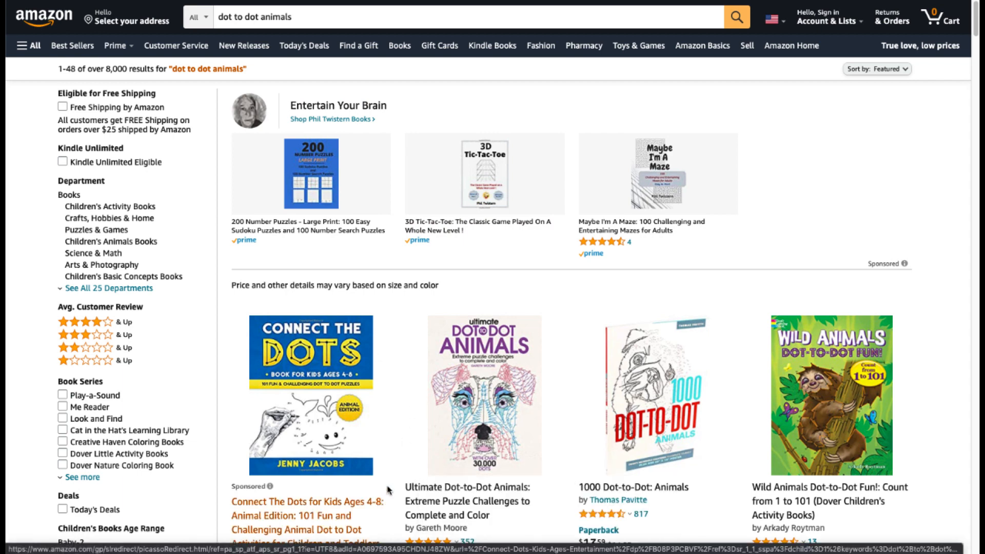
- Switch to Amazon and look over the search results for dot to dot animals
scroll(418, 444, down, 1)
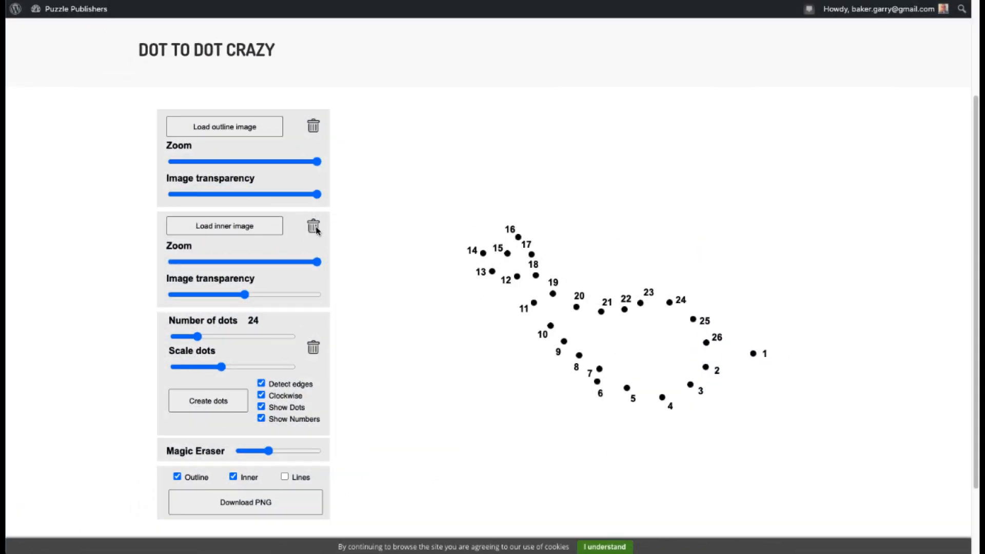
- Return to Dot To Dot Crazy, clear the existing dots, and load narwhal-01.png as the outline image
click(314, 348)
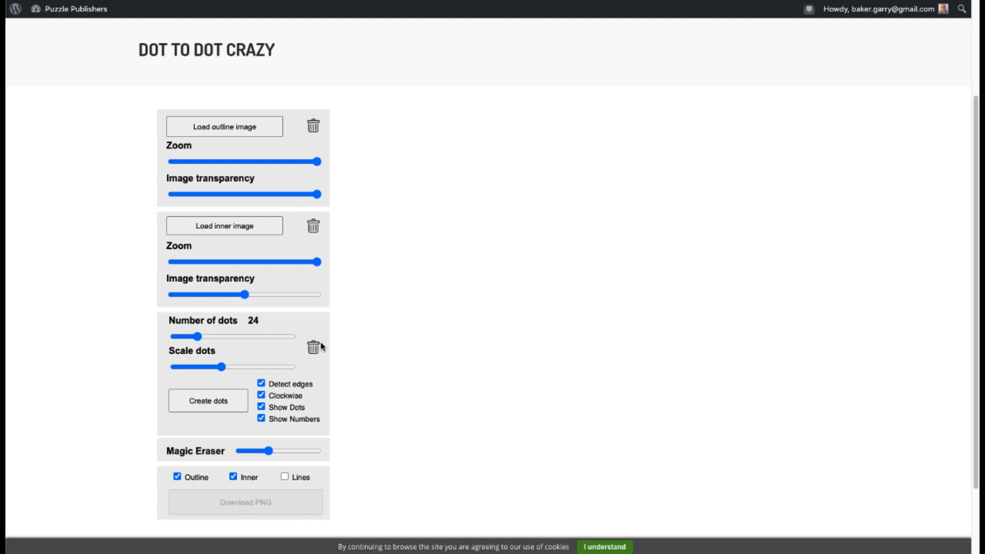
click(258, 130)
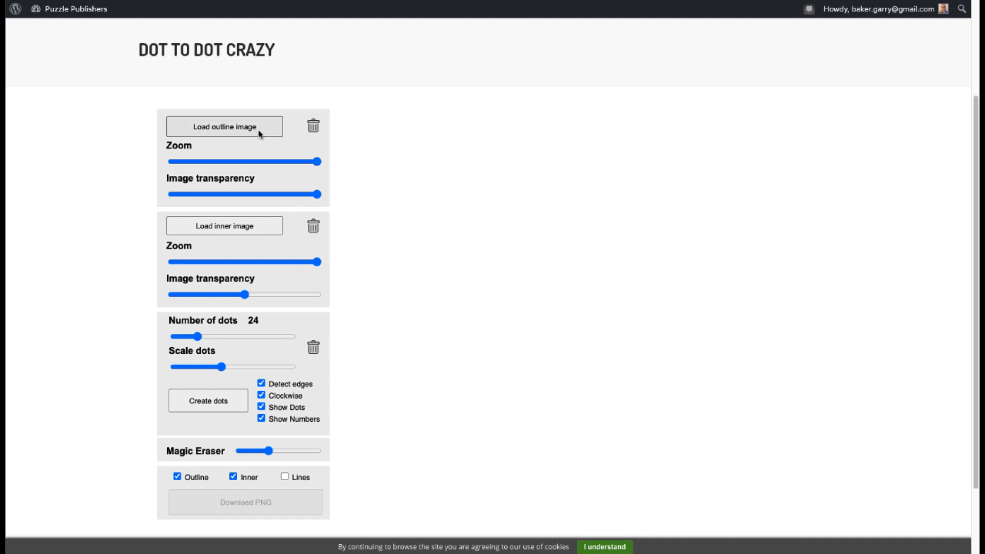
double_click(462, 66)
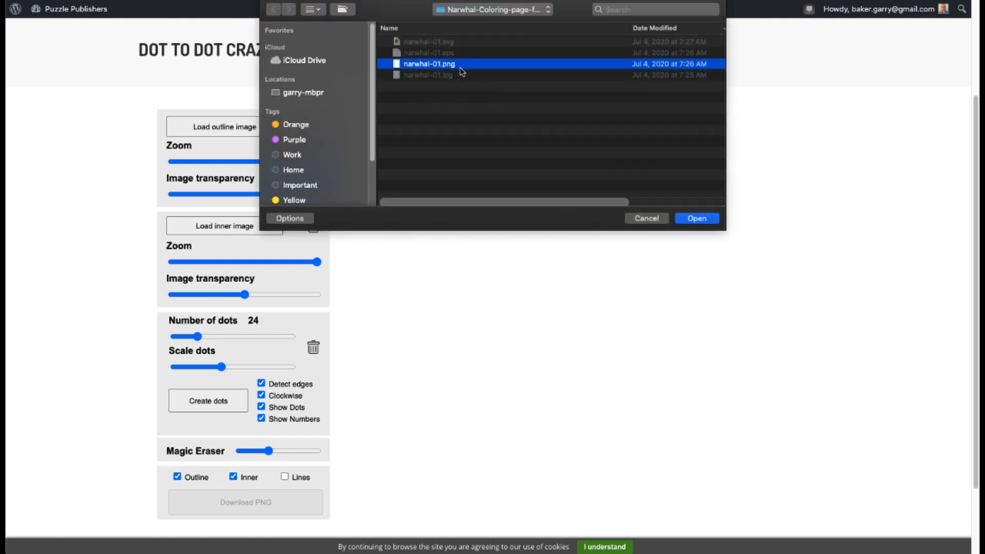
- Load narwhal-01.png as the inner image as well, and set the transparency of both the inner and outline images to the maximum
click(223, 226)
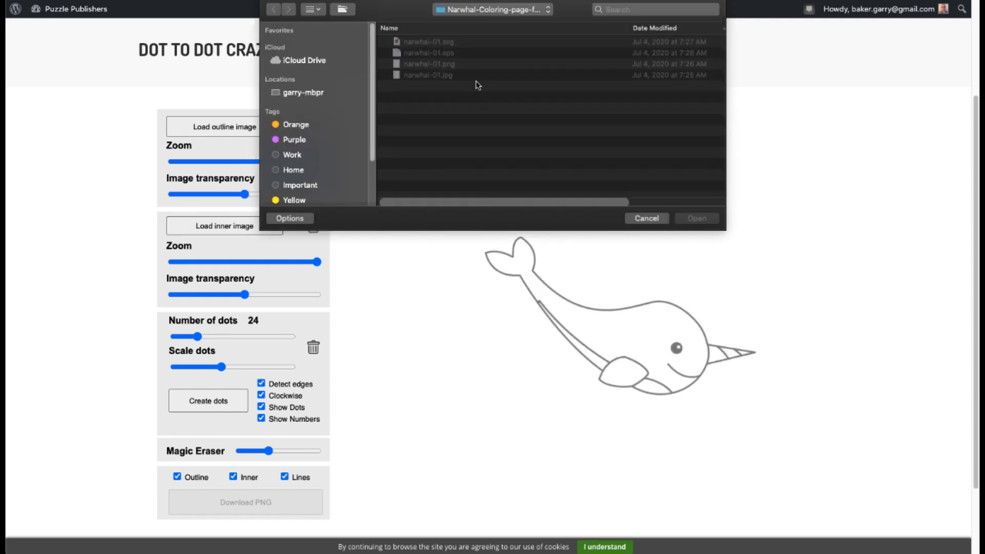
double_click(452, 65)
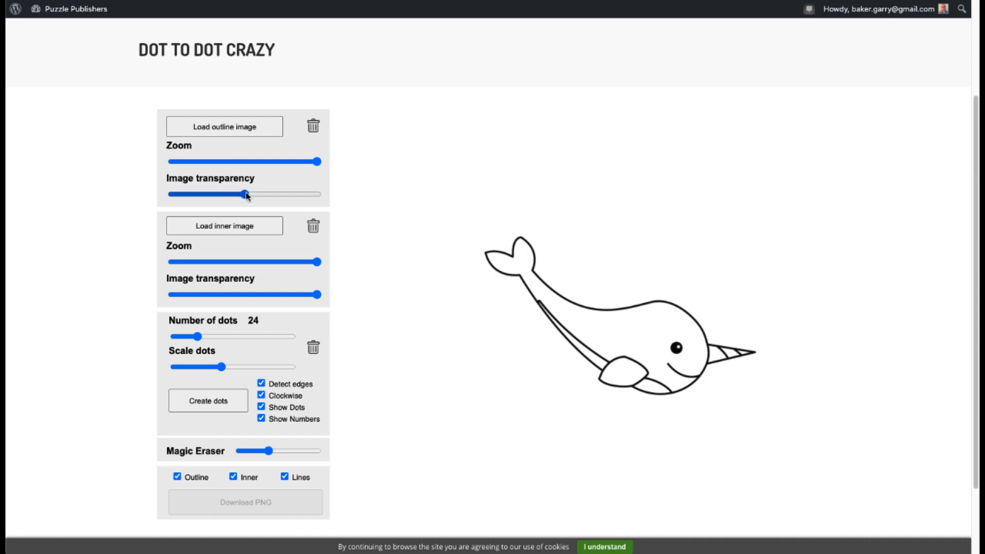
drag(244, 194, 318, 196)
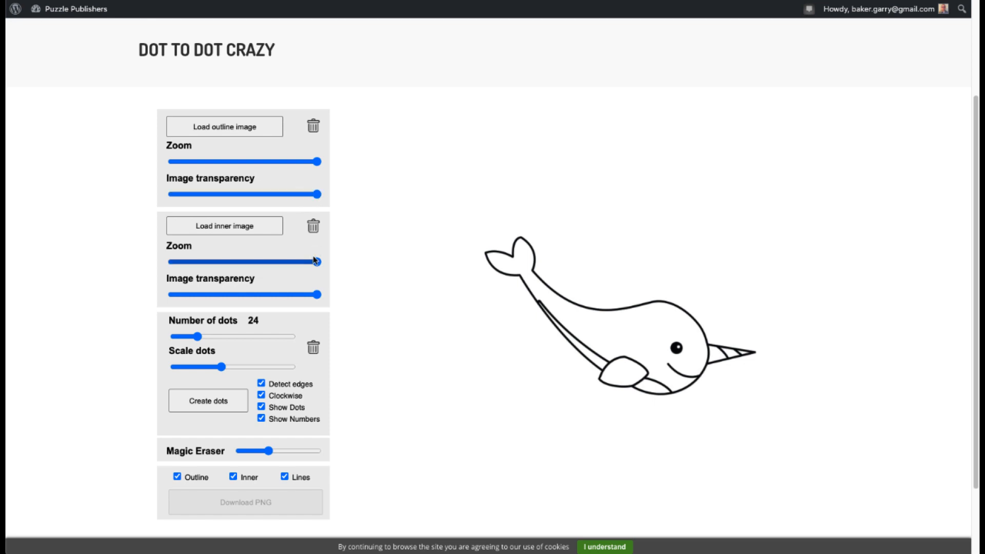
- Lower the inner image's transparency setting to roughly a quarter and move the faded narwhal above the outline copy
mouse_move(318, 264)
mouse_down()
mouse_move(288, 264)
mouse_move(314, 265)
mouse_up()
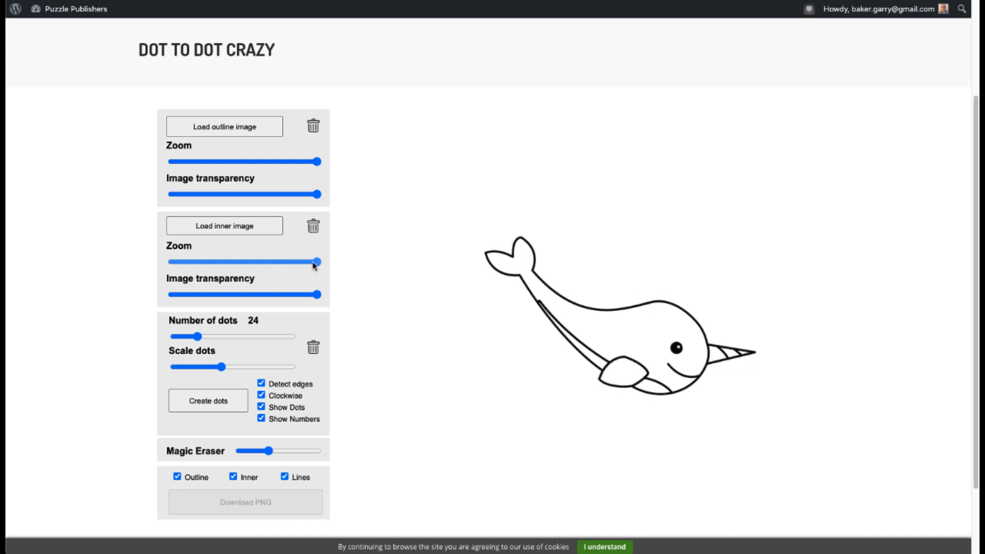
drag(318, 295, 199, 294)
drag(631, 320, 645, 234)
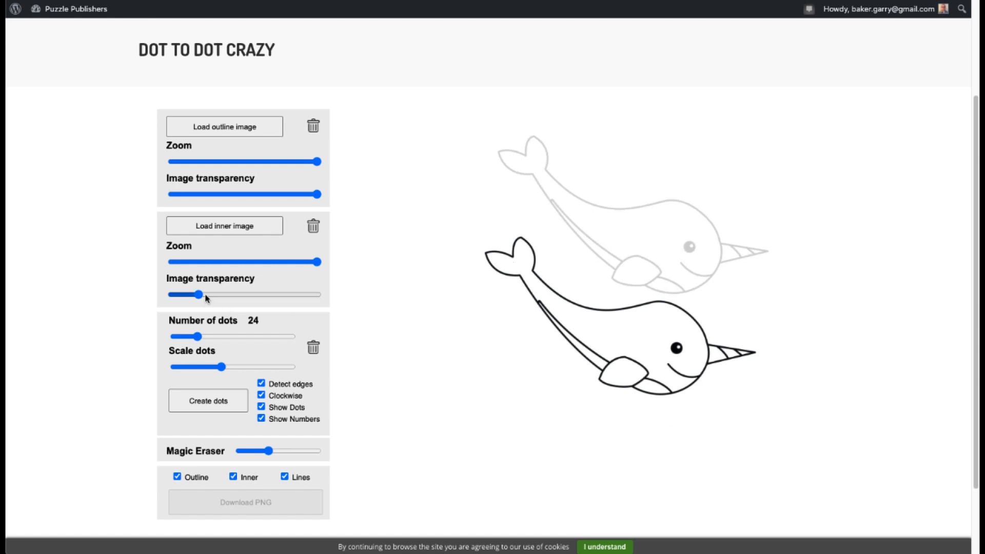
mouse_move(200, 295)
mouse_down()
mouse_move(295, 297)
mouse_move(210, 298)
mouse_up()
- Reposition the faded inner narwhal over the outline narwhal, and shift it slightly up and to the right
drag(632, 240, 639, 263)
drag(636, 293, 654, 257)
drag(634, 346, 643, 314)
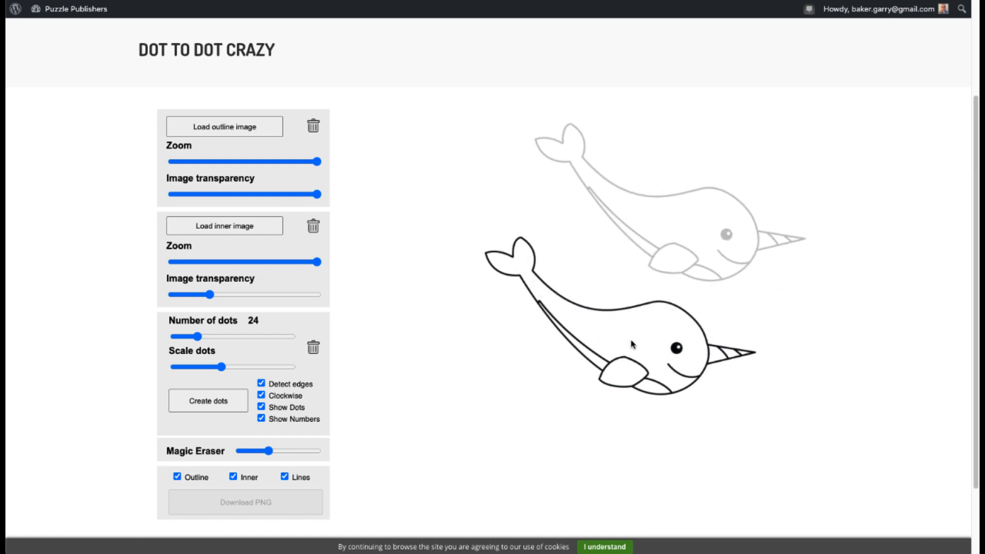
drag(685, 227, 633, 337)
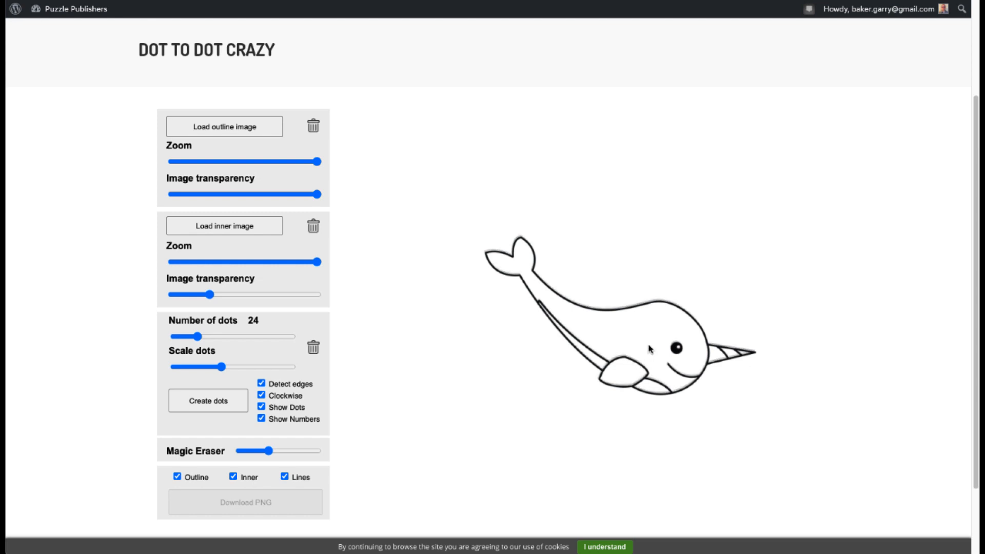
drag(650, 352, 661, 315)
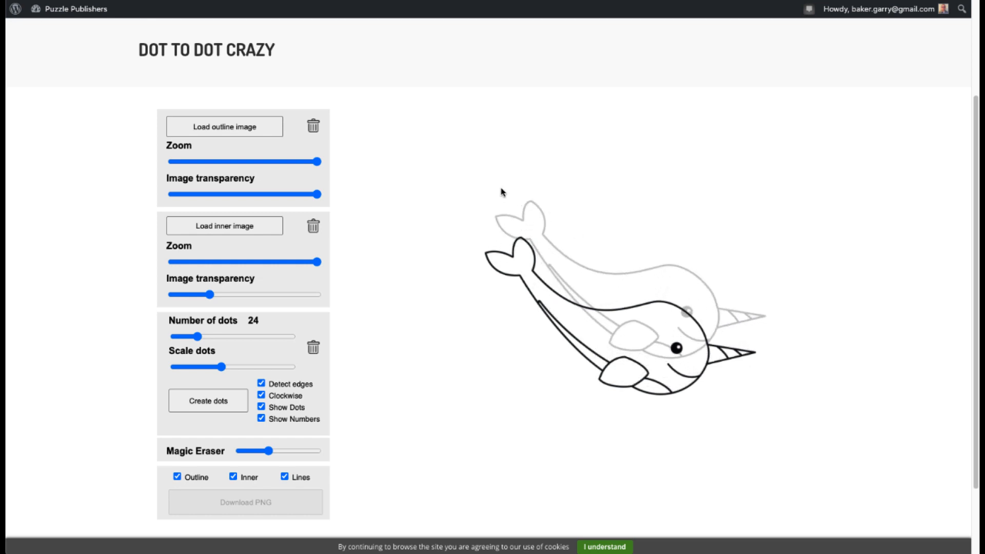
- Leave Dot To Dot Crazy and open the Dazy Editor from the Puzzle Publishers software list
scroll(501, 195, down, 1)
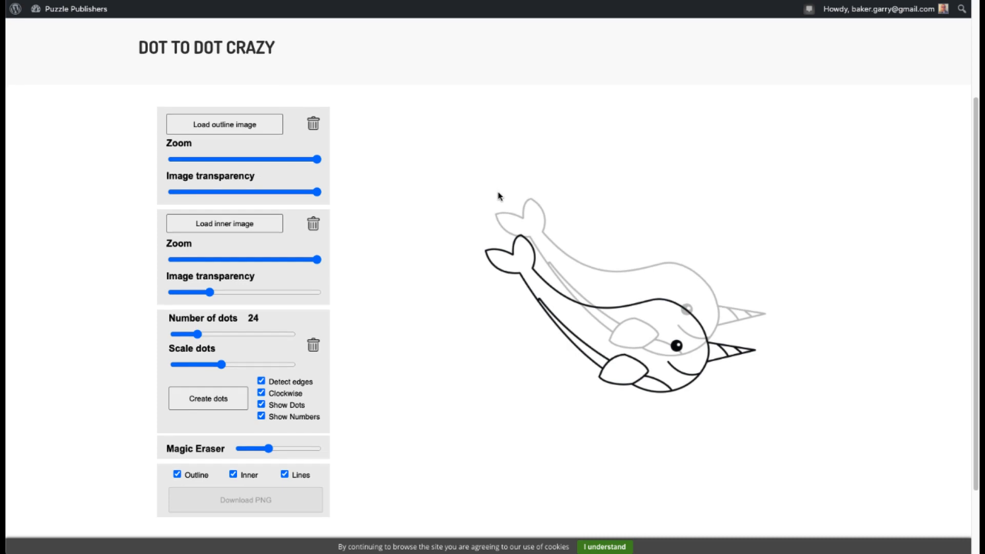
scroll(497, 196, up, 3)
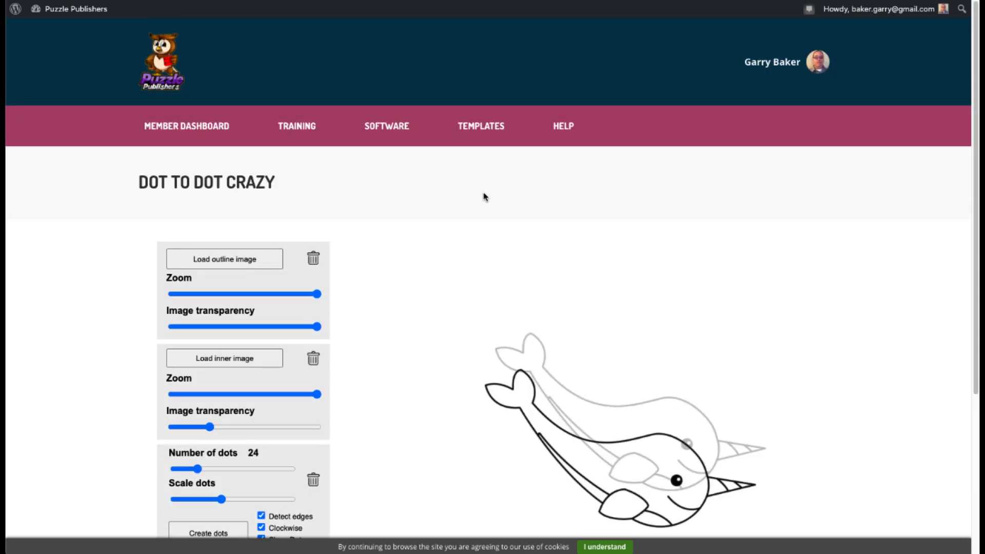
click(383, 135)
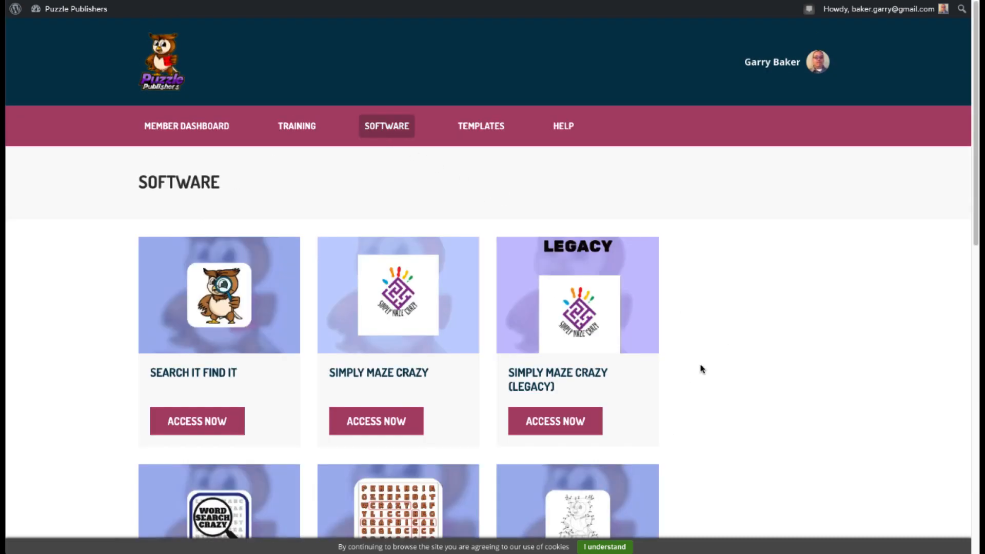
scroll(702, 367, down, 8)
scroll(703, 368, down, 2)
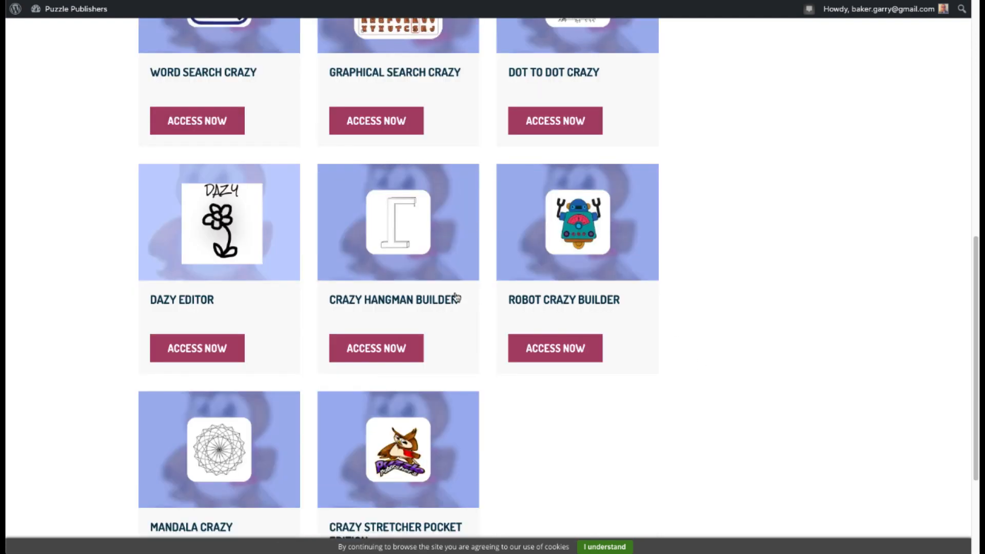
click(214, 348)
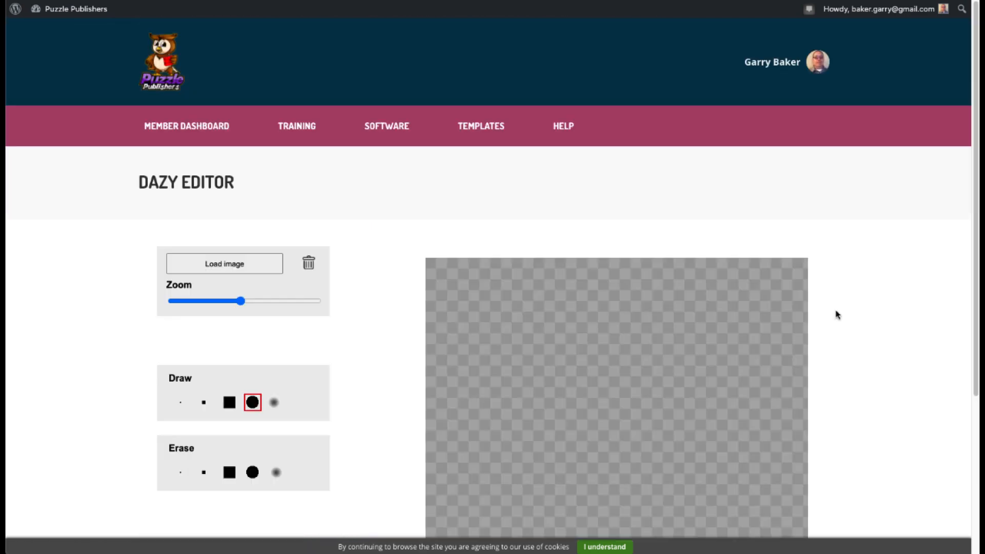
- Load narwhal-01.png from the narwhal coloring page folder into the Dazy Editor
scroll(835, 311, down, 2)
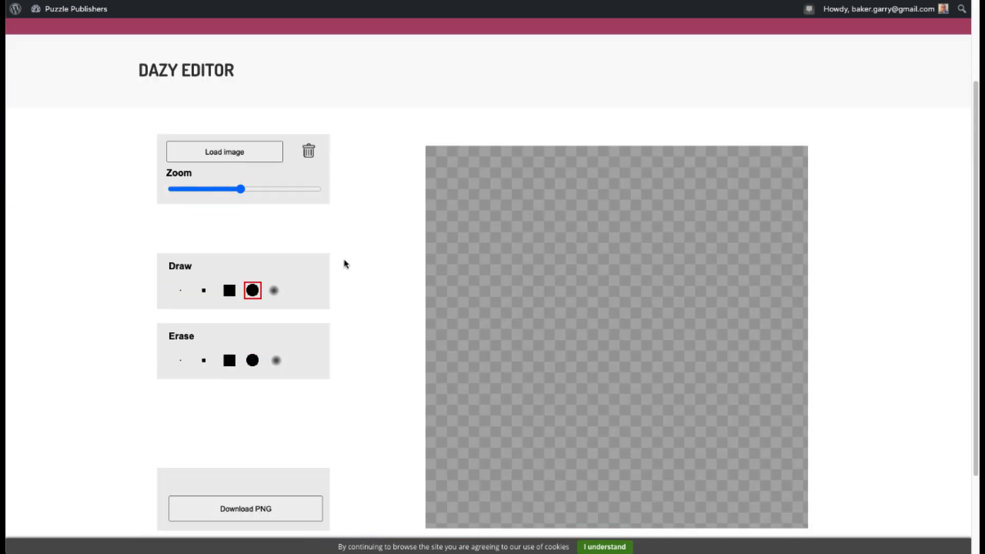
click(240, 156)
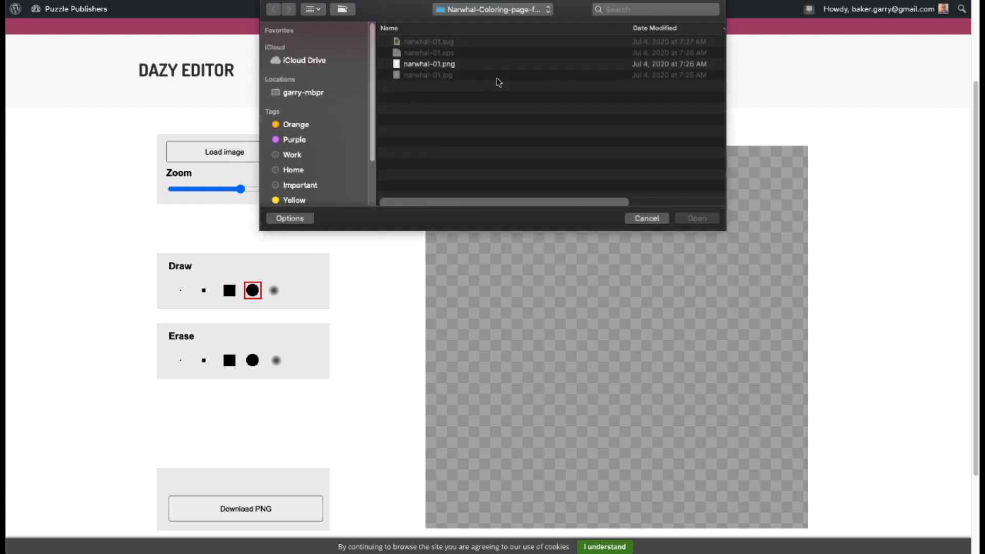
double_click(454, 67)
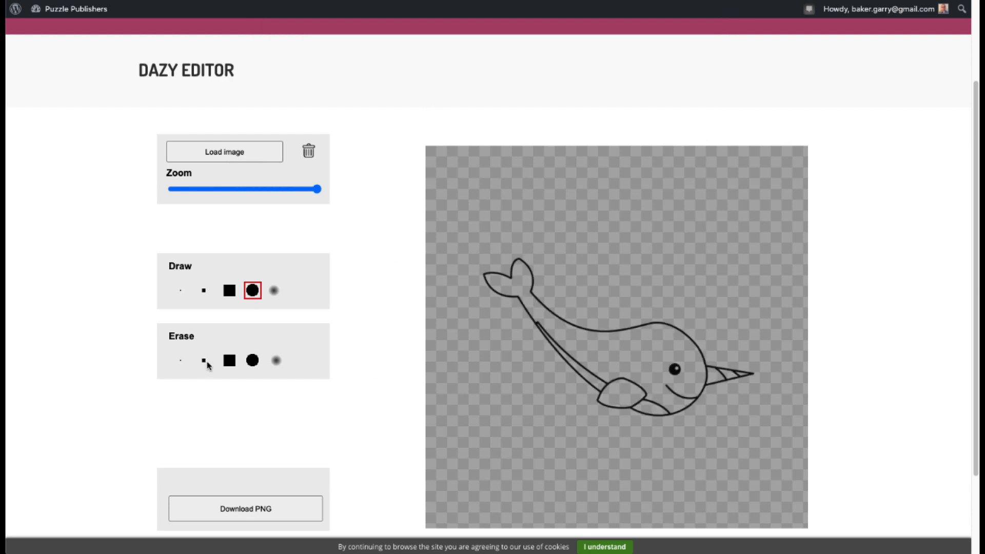
- Erase the narwhal's tail, back and lower outer contour with the large and small square erasers, keeping the inner details and horn
click(231, 362)
mouse_move(701, 357)
mouse_down()
mouse_move(687, 330)
mouse_move(663, 323)
mouse_move(573, 328)
mouse_move(546, 307)
mouse_move(521, 263)
mouse_move(490, 275)
mouse_move(528, 316)
mouse_up()
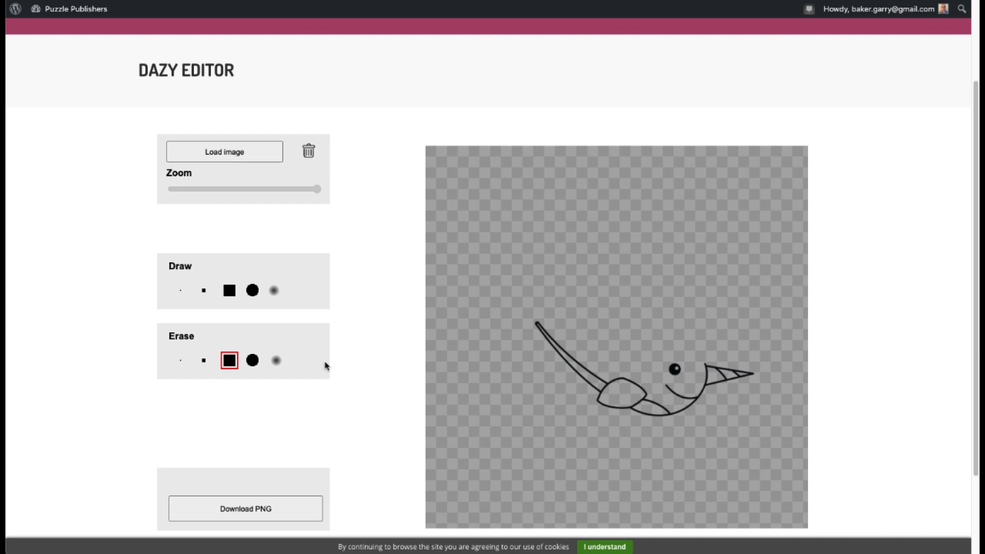
click(203, 361)
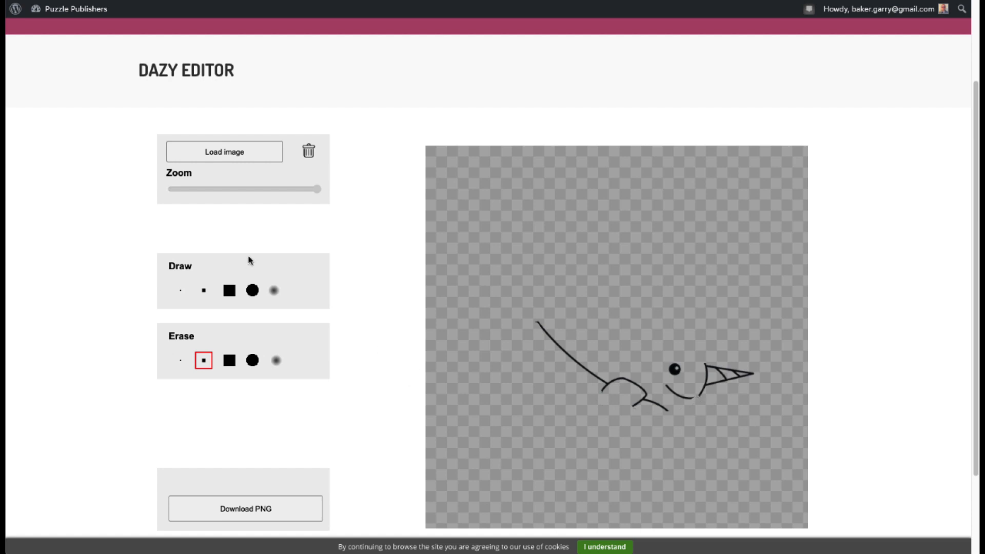
- Download the erased narwhal as a PNG and check the saved image.png in the preview window
click(265, 510)
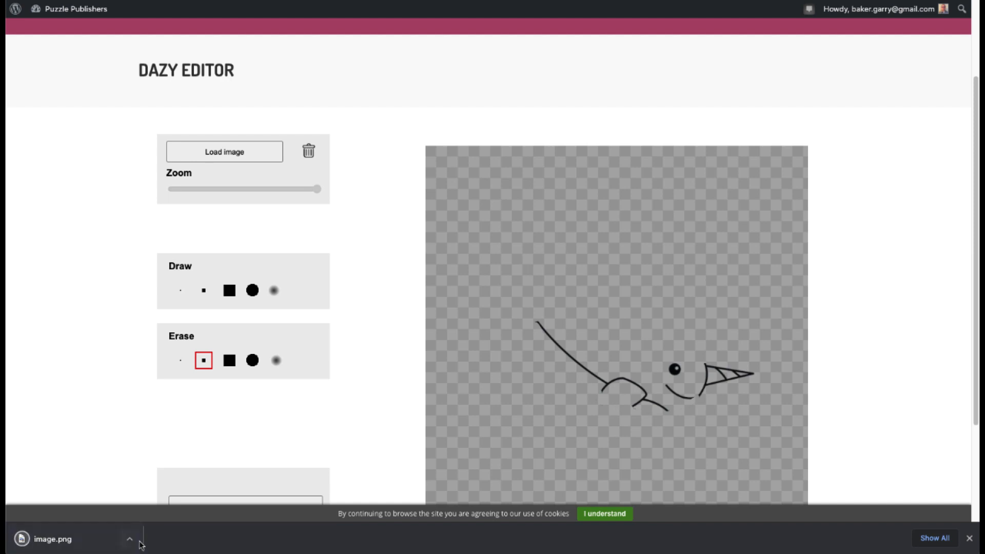
click(130, 538)
click(172, 514)
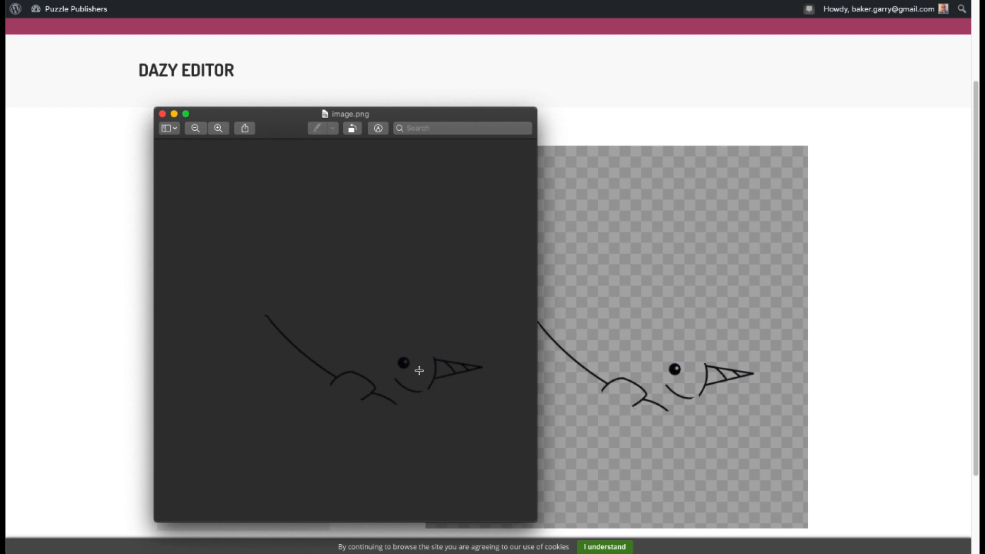
click(163, 113)
- Return to the software list and open Dot To Dot Crazy
scroll(386, 128, up, 3)
click(387, 128)
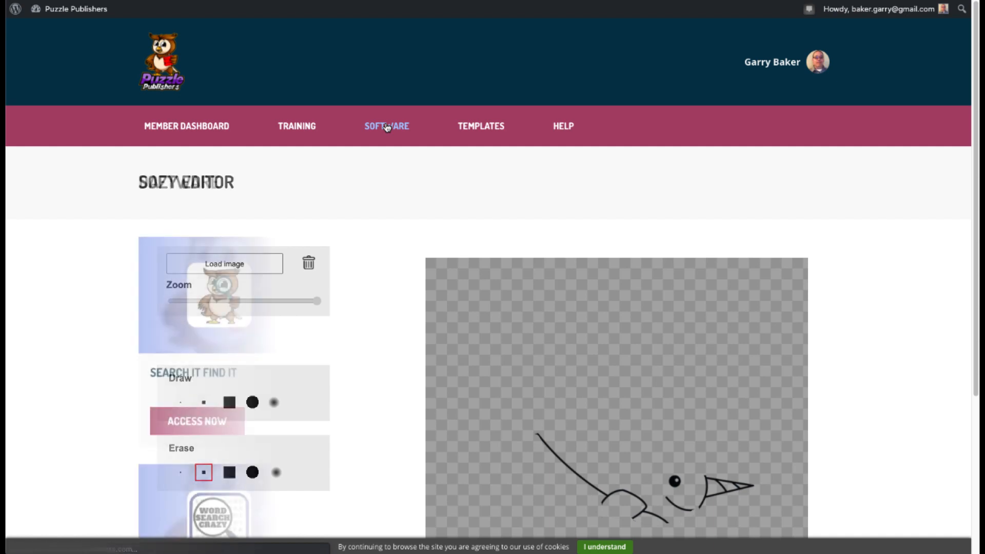
scroll(681, 362, down, 3)
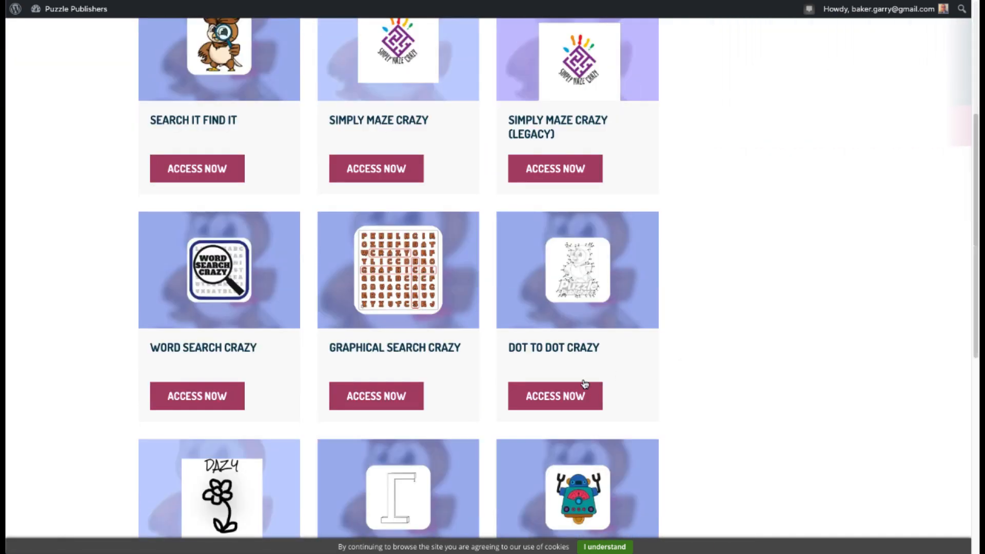
click(560, 399)
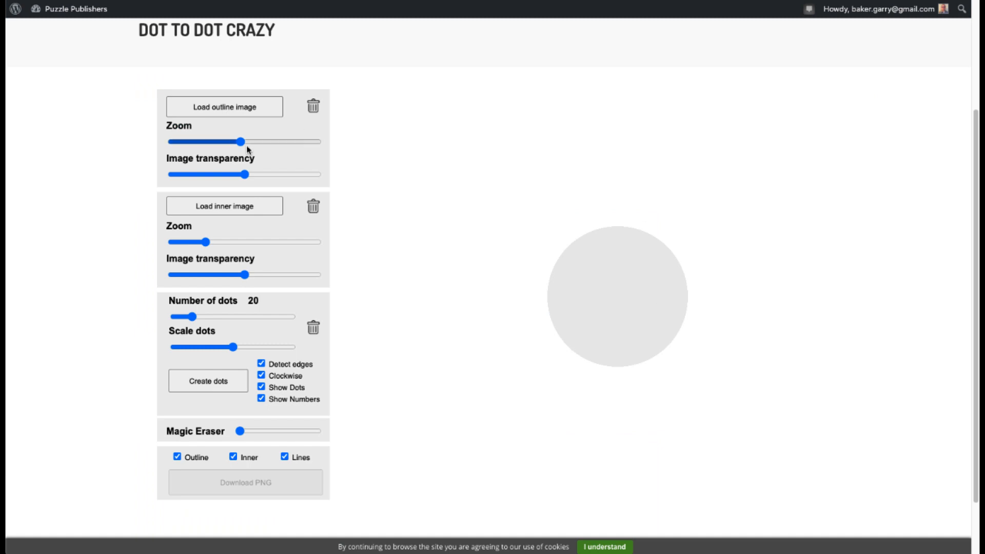
- Load narwhal-01.png as the outline image and set its transparency to the maximum
click(241, 116)
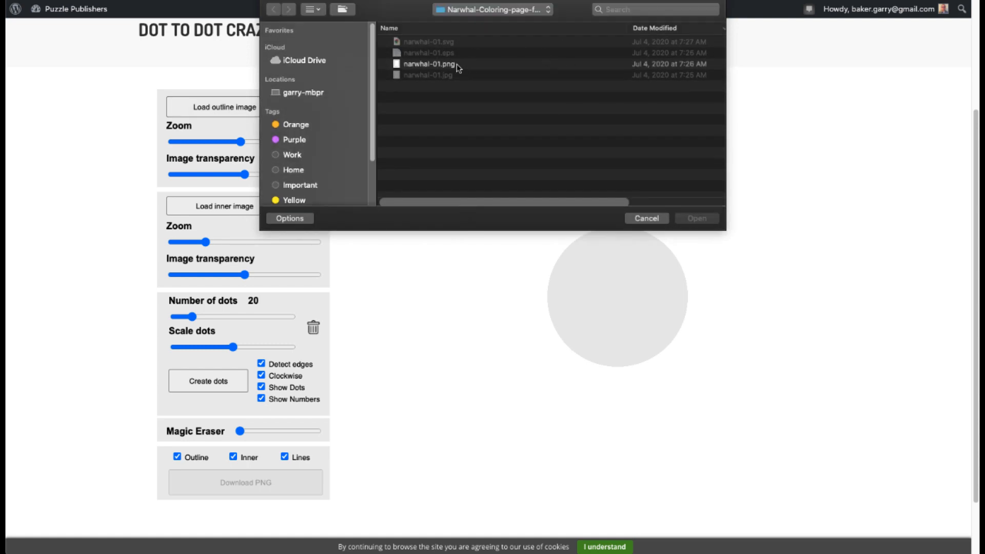
double_click(457, 64)
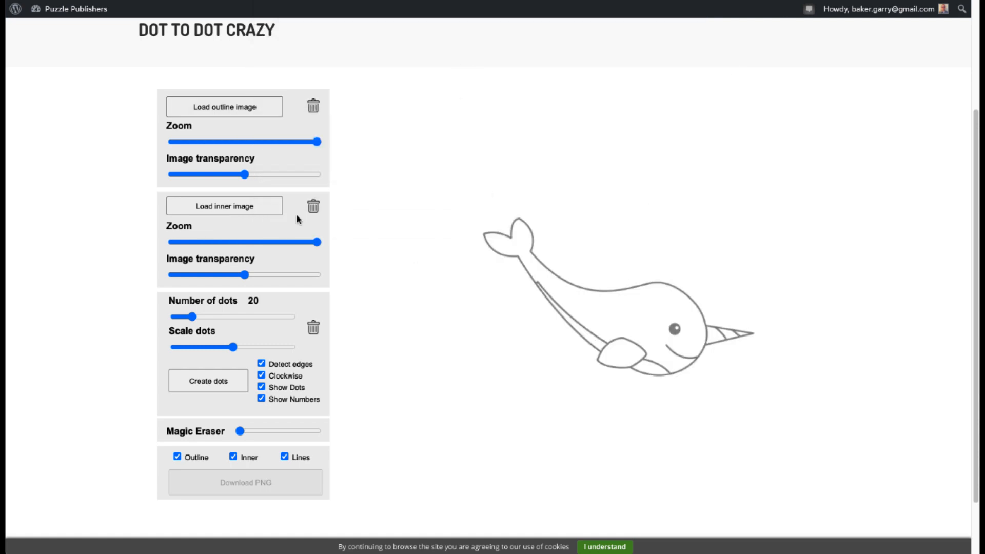
drag(244, 175, 319, 177)
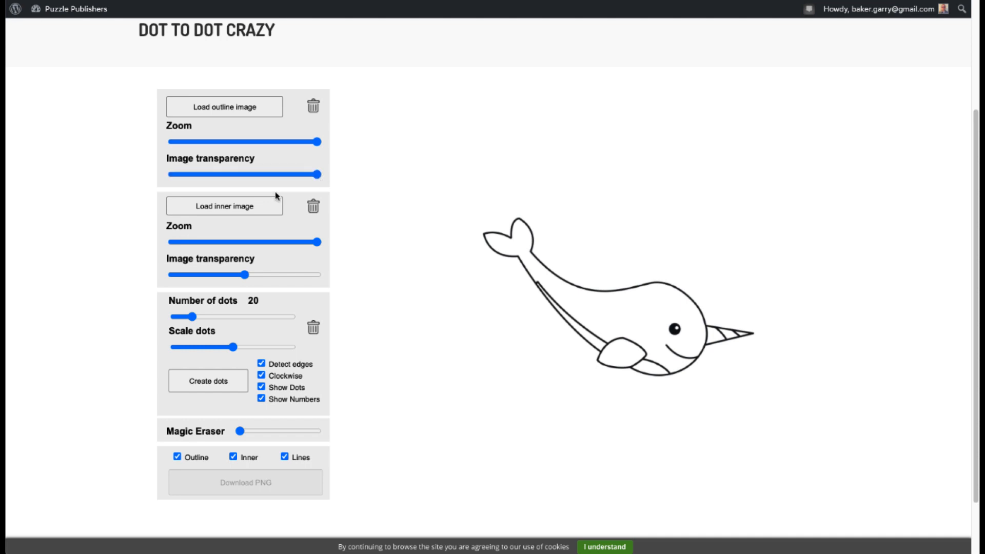
- Load image.png from the Downloads folder as the inner image and set its transparency to the maximum
click(248, 207)
click(480, 10)
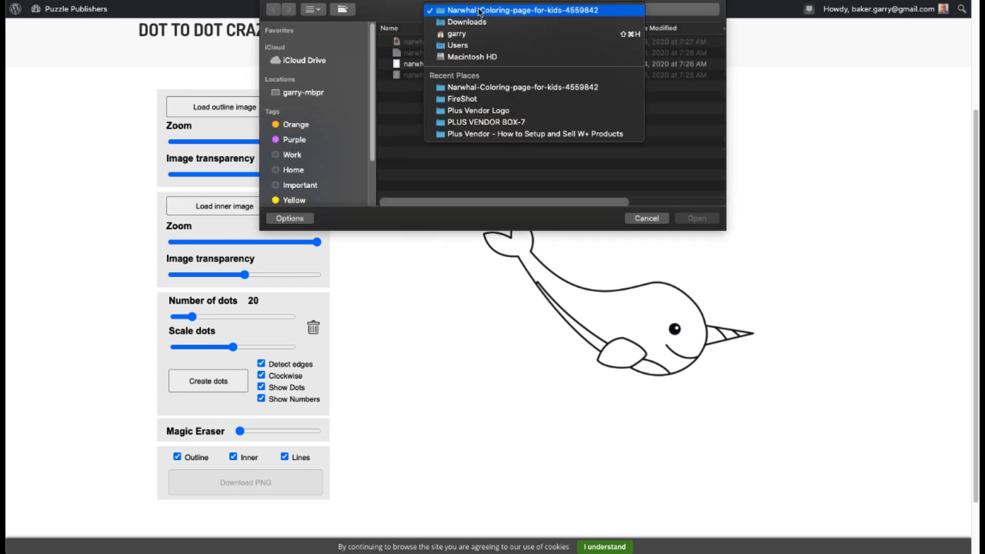
click(478, 22)
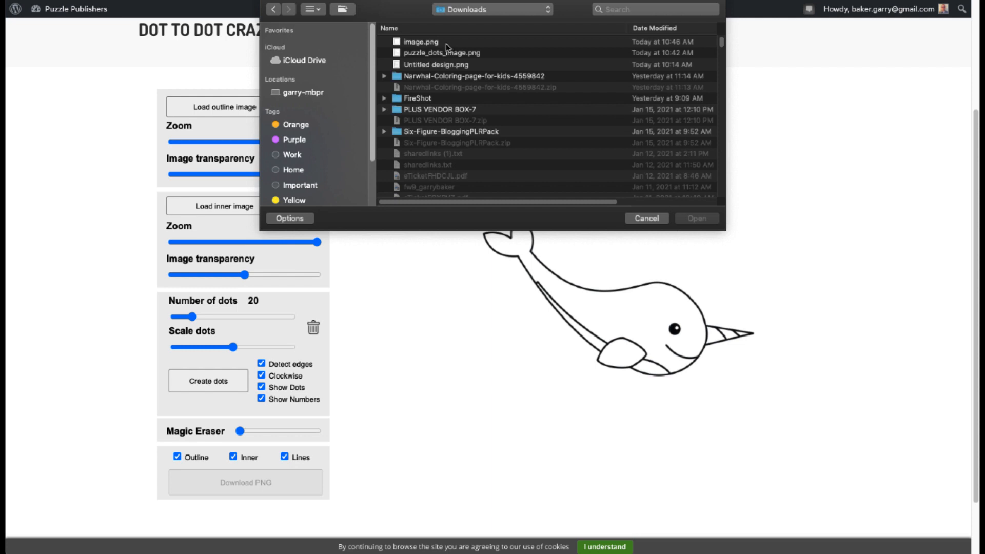
double_click(445, 42)
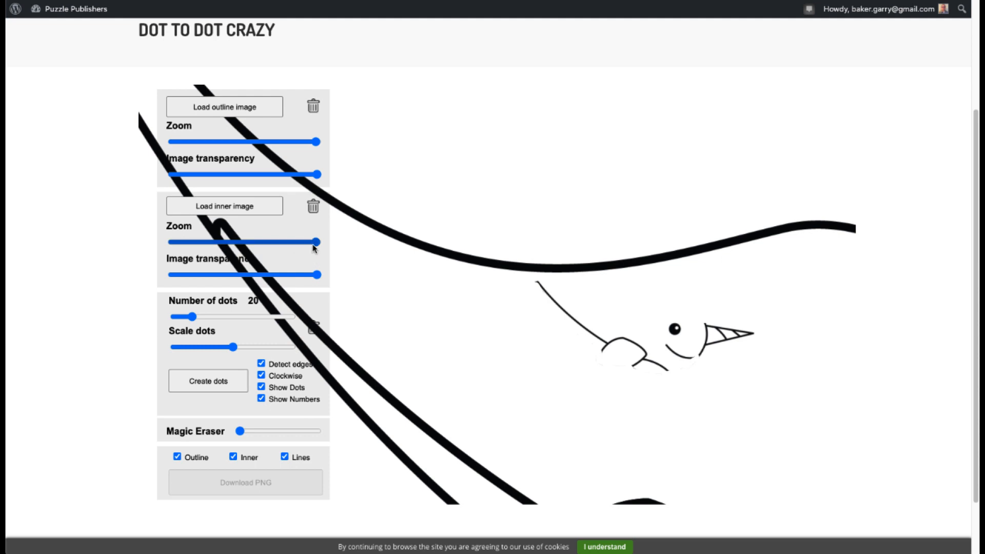
- Adjust the zoom of the outline and inner images until they line up, and lower the outline's transparency setting to about a quarter
mouse_move(316, 246)
mouse_down()
mouse_move(275, 246)
mouse_move(311, 242)
mouse_up()
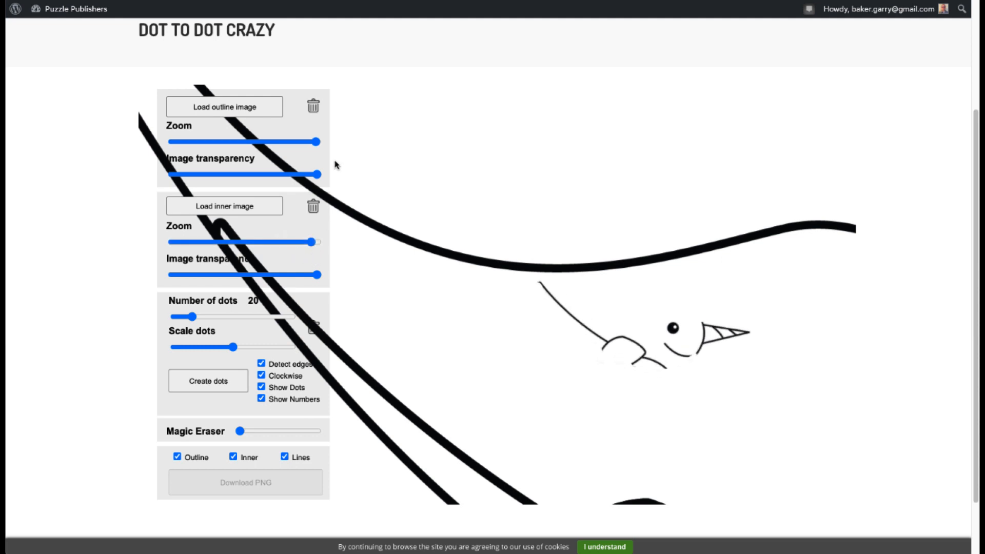
drag(315, 143, 190, 142)
drag(311, 242, 337, 241)
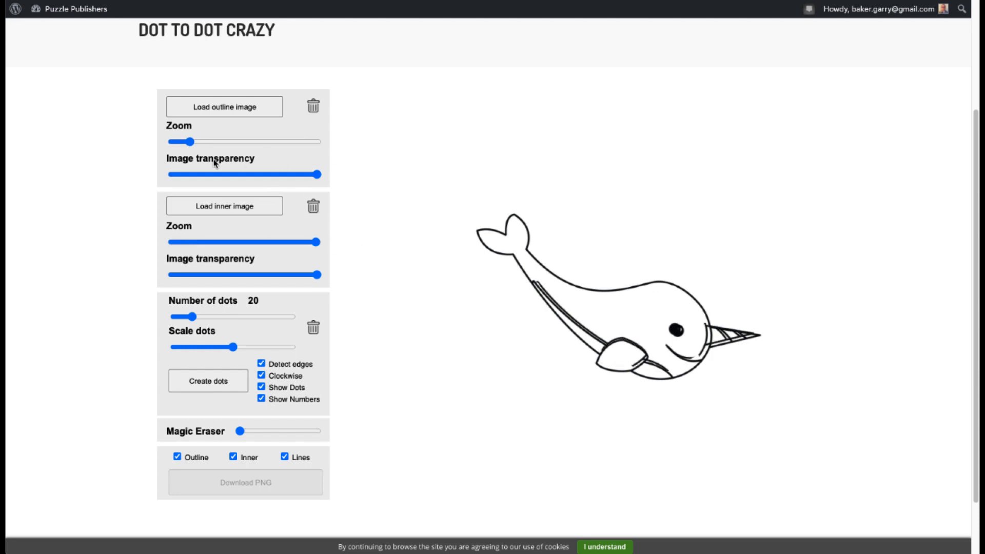
drag(190, 142, 188, 144)
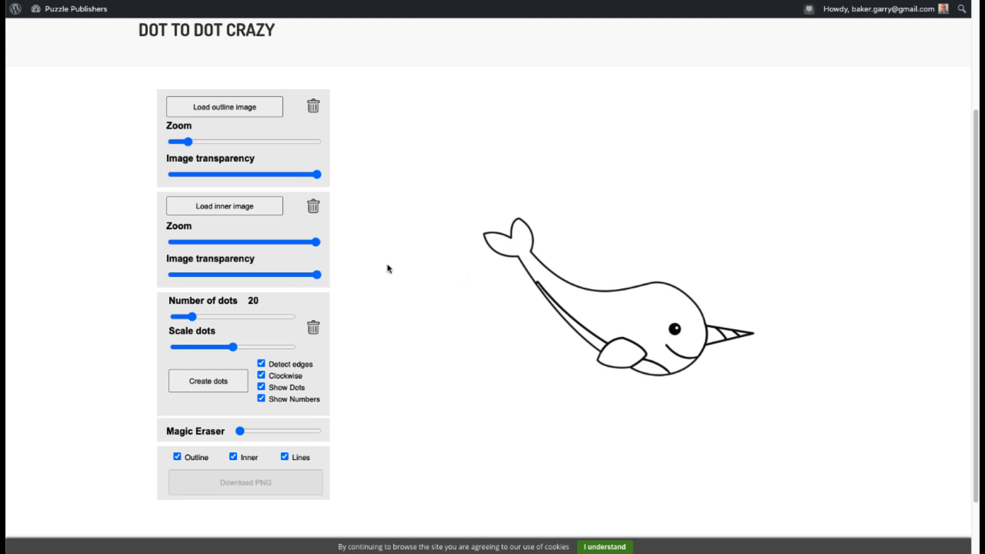
drag(317, 176, 228, 177)
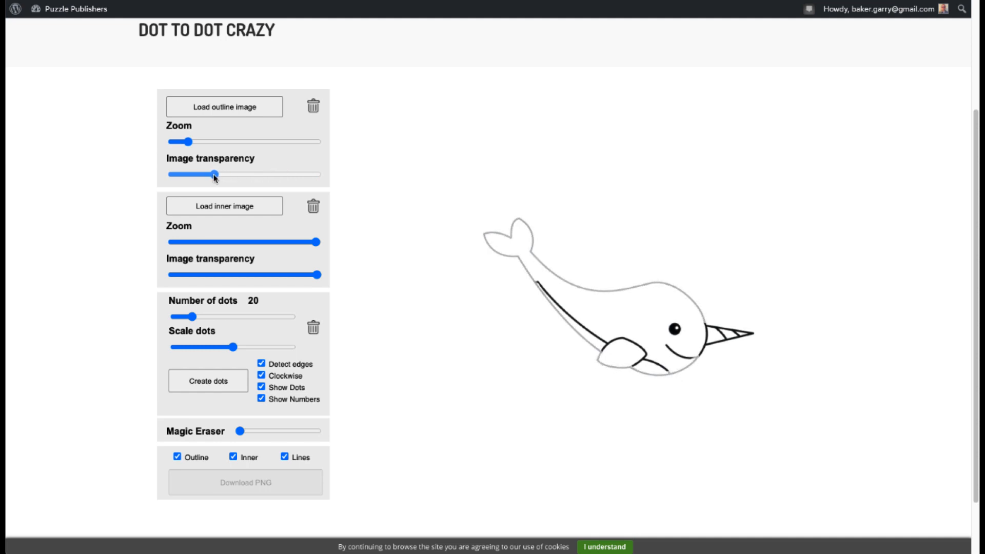
mouse_move(210, 177)
mouse_down()
mouse_move(194, 177)
mouse_move(206, 176)
mouse_up()
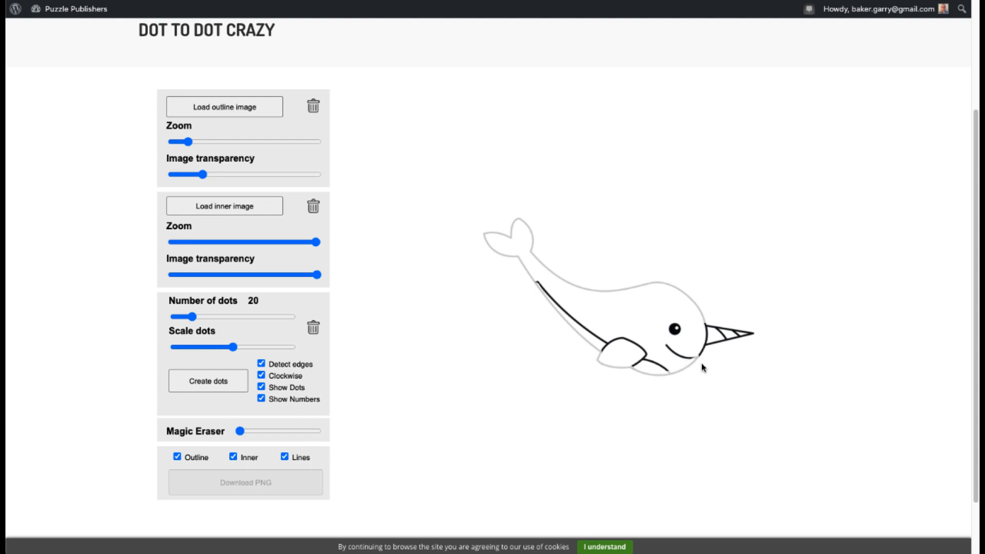
- Try creating 20 dots around the narwhal with Clockwise turned off, and clear those dots
click(261, 376)
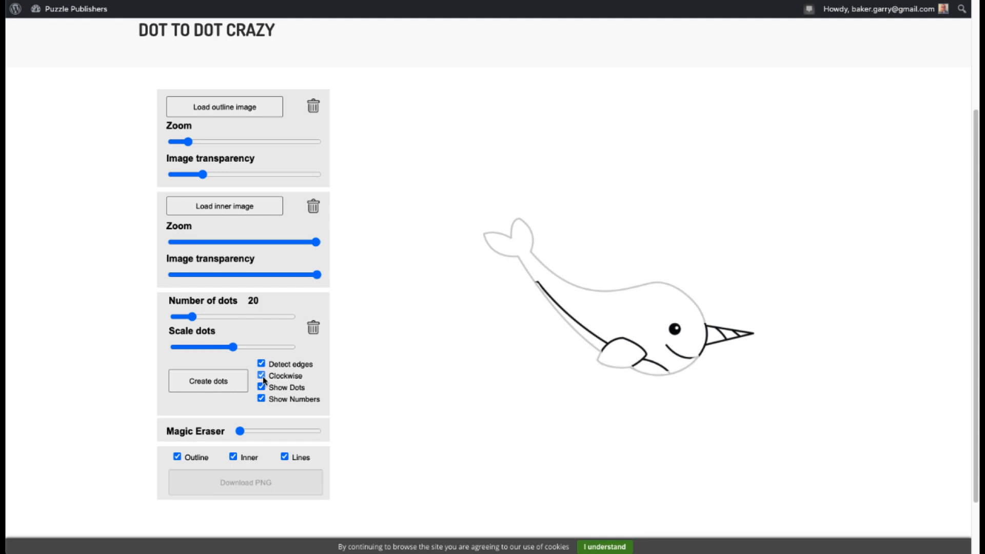
click(217, 384)
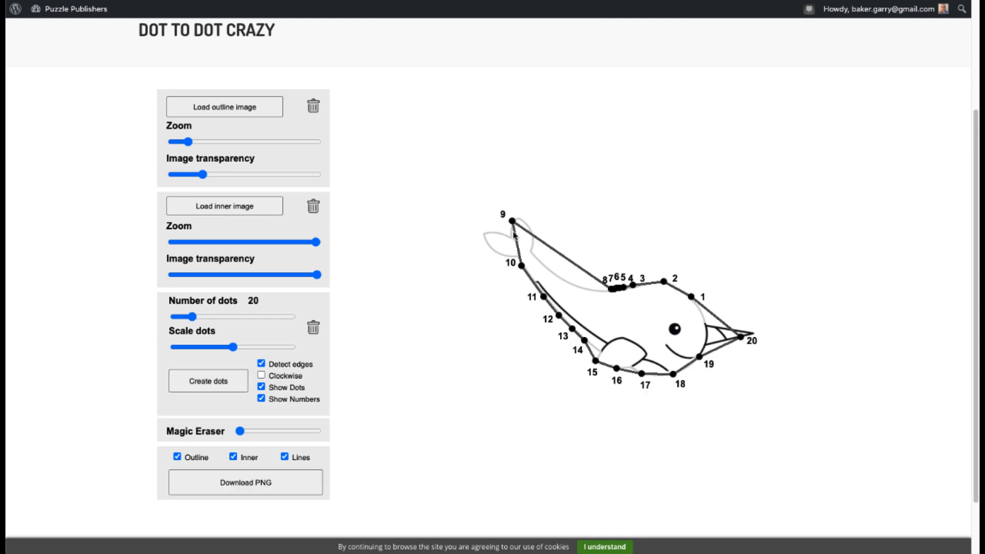
drag(692, 298, 685, 291)
click(314, 328)
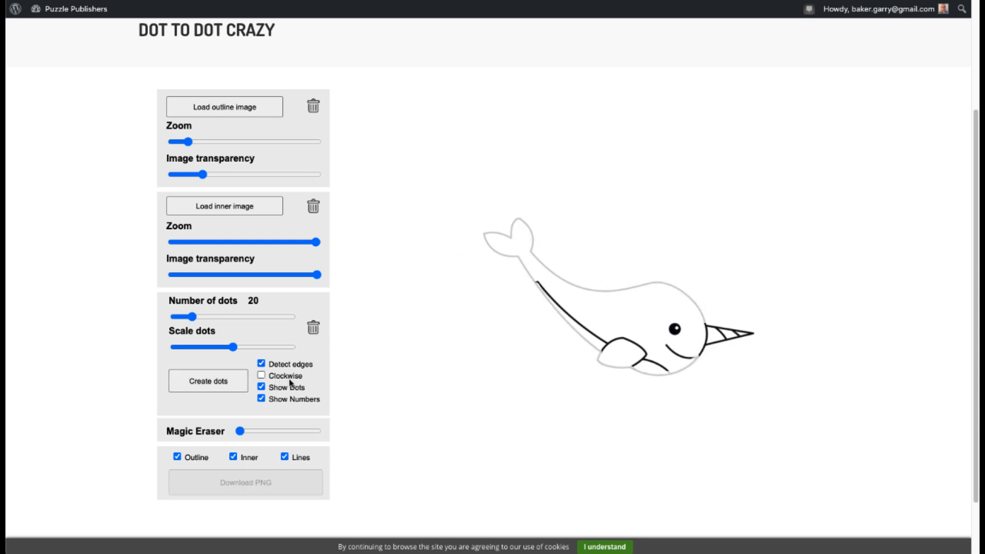
- Turn Clockwise back on and create 20 dots with edge detection around the narwhal outline
click(238, 381)
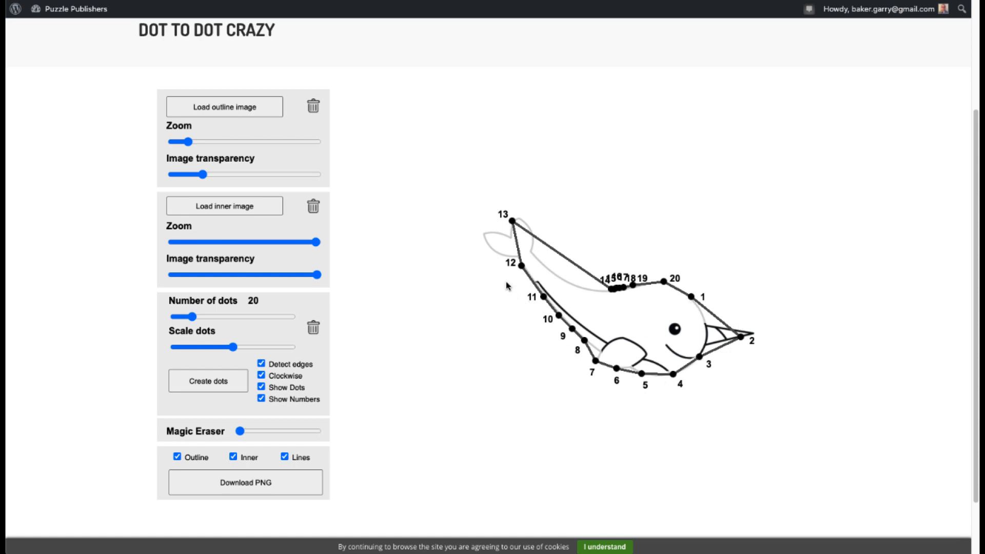
- Hide and show the dots again, and do the same with the numbers
click(261, 387)
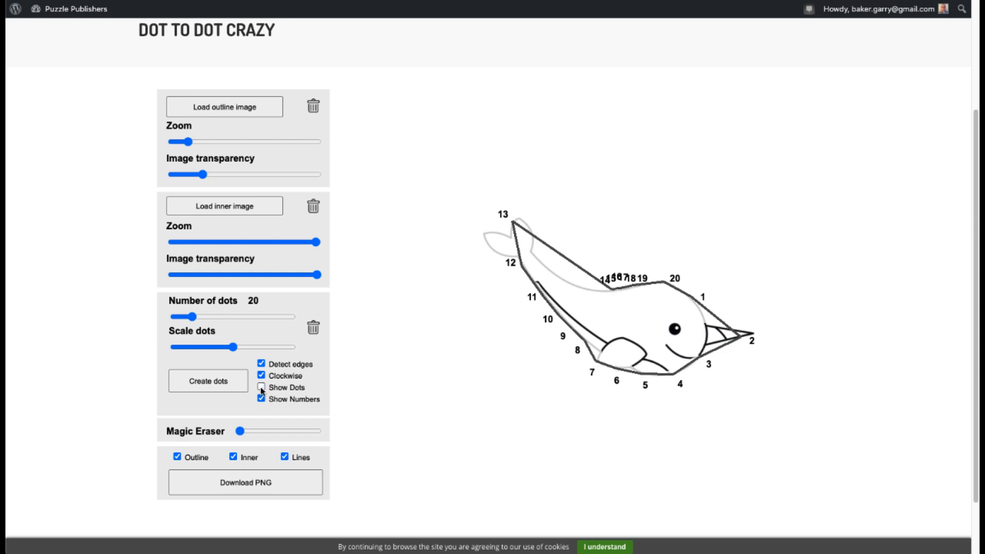
click(262, 388)
click(262, 399)
click(261, 399)
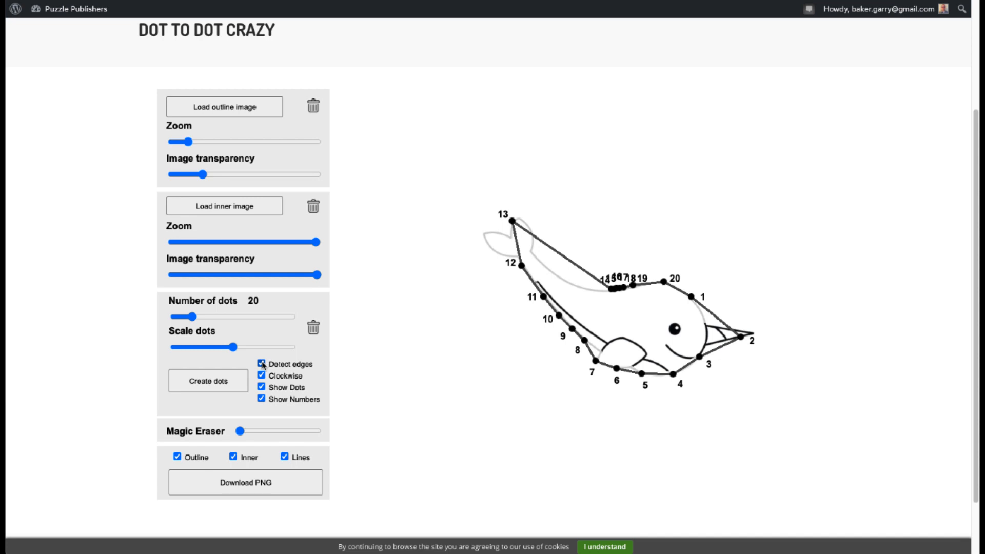
- Clear the existing dots, turn off edge detection, and create 20 dots in a plain circle
click(314, 328)
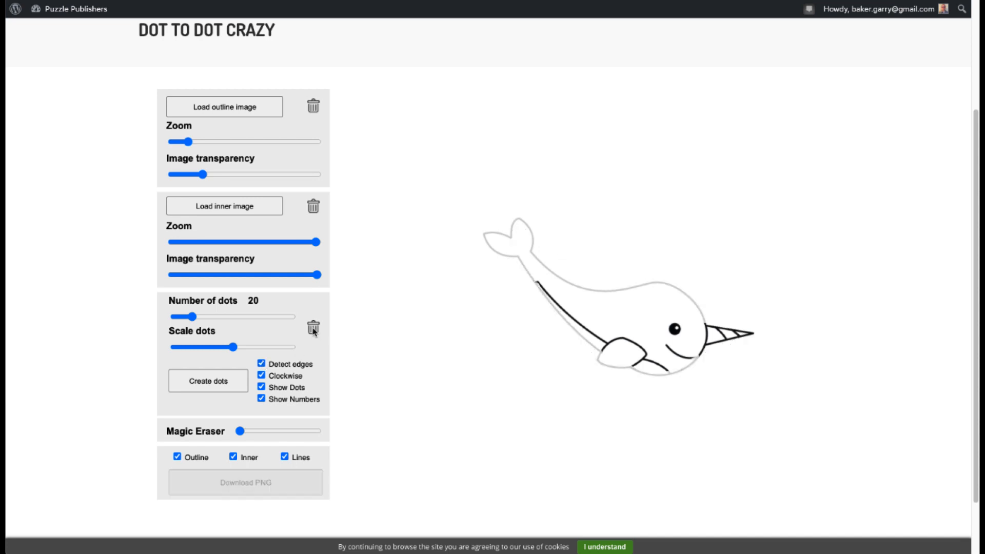
click(261, 364)
click(201, 381)
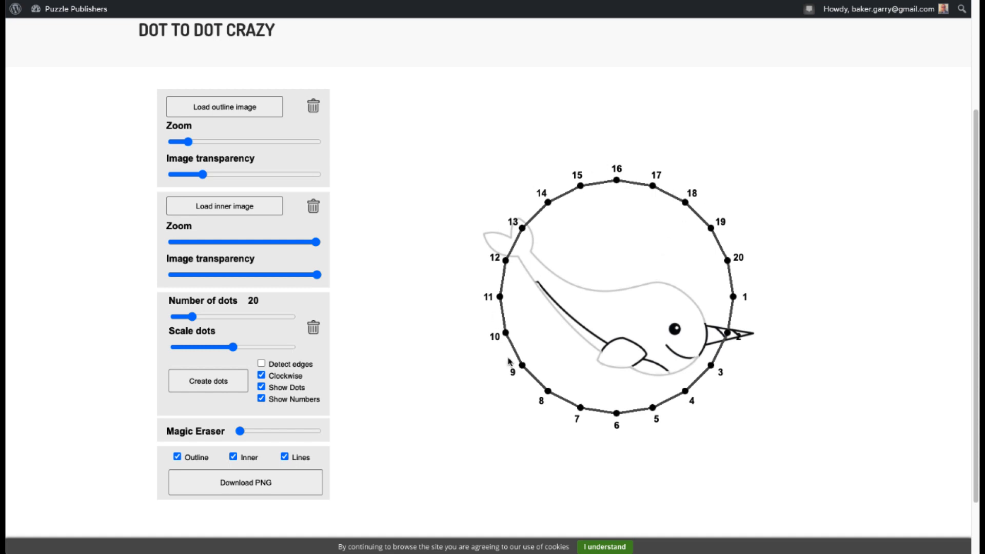
- Move dots 17, 16, 15 and 14 onto the narwhal's back and the upper tip of its tail
drag(652, 186, 620, 289)
drag(616, 180, 560, 276)
drag(579, 186, 531, 251)
drag(550, 200, 521, 219)
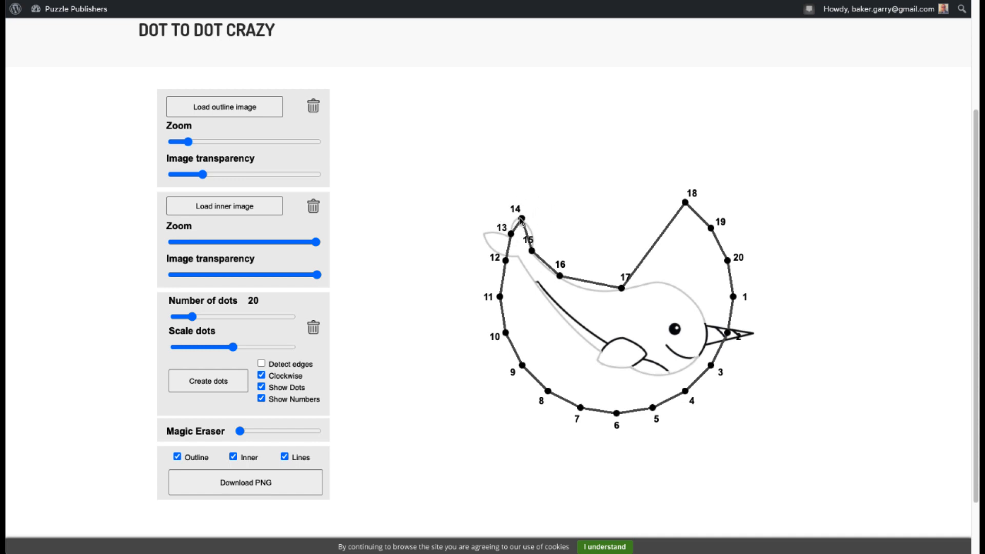
- Place dots 12, 11 and 10 around the lower tail fluke and dot 9 at the start of the underside
drag(506, 260, 486, 234)
drag(500, 297, 495, 253)
drag(506, 333, 518, 262)
drag(522, 365, 538, 296)
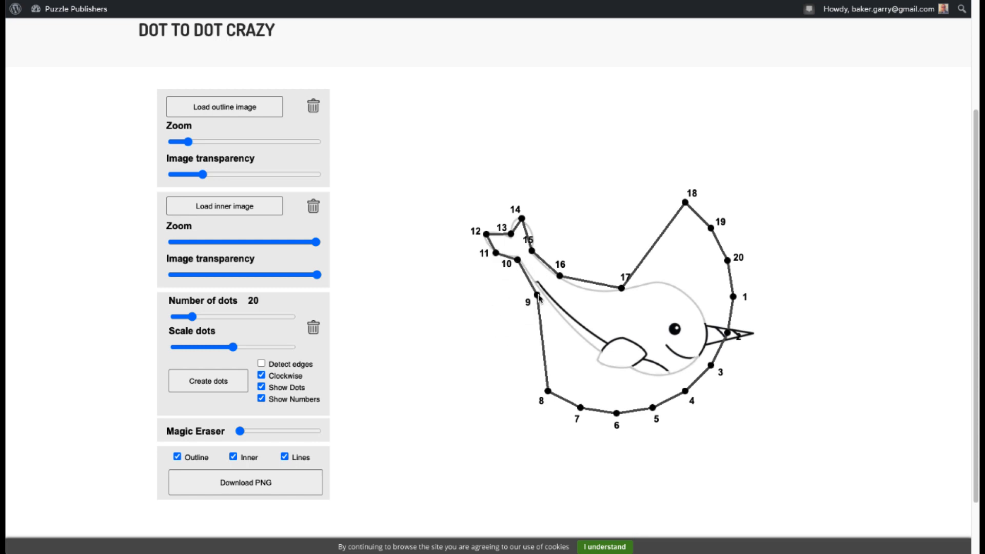
- Move dots 8 to 1 along the narwhal's underside, fin, belly and face up to the base of the horn
drag(548, 391, 563, 322)
drag(580, 407, 581, 339)
drag(616, 413, 601, 352)
drag(653, 408, 599, 363)
drag(685, 391, 631, 369)
drag(711, 366, 662, 375)
drag(728, 333, 692, 366)
drag(733, 296, 707, 324)
drag(663, 375, 673, 376)
- Place the remaining dots along the head and back, adding one extra dot on the back between 16 and 17
drag(727, 260, 694, 298)
drag(711, 227, 671, 285)
click(594, 283)
drag(685, 202, 578, 285)
drag(621, 288, 606, 291)
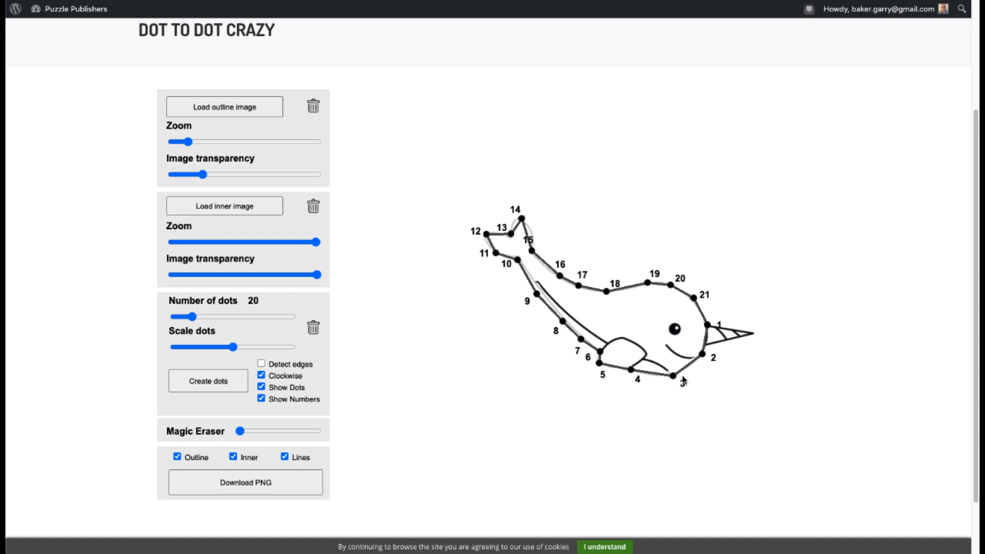
- Fine-tune dot 14 at the tail tip and move the number 15 clear of the connecting line
click(658, 284)
mouse_move(647, 283)
mouse_down()
mouse_move(636, 283)
mouse_move(655, 285)
mouse_up()
double_click(653, 284)
drag(636, 285, 648, 287)
drag(533, 239, 521, 217)
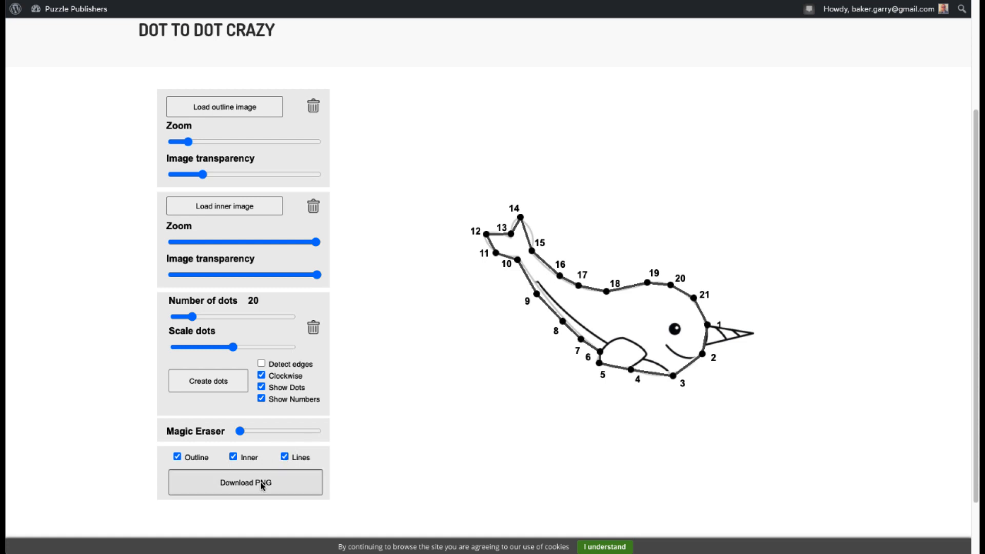
- Exclude the connecting lines from the puzzle while keeping the outline included
click(177, 456)
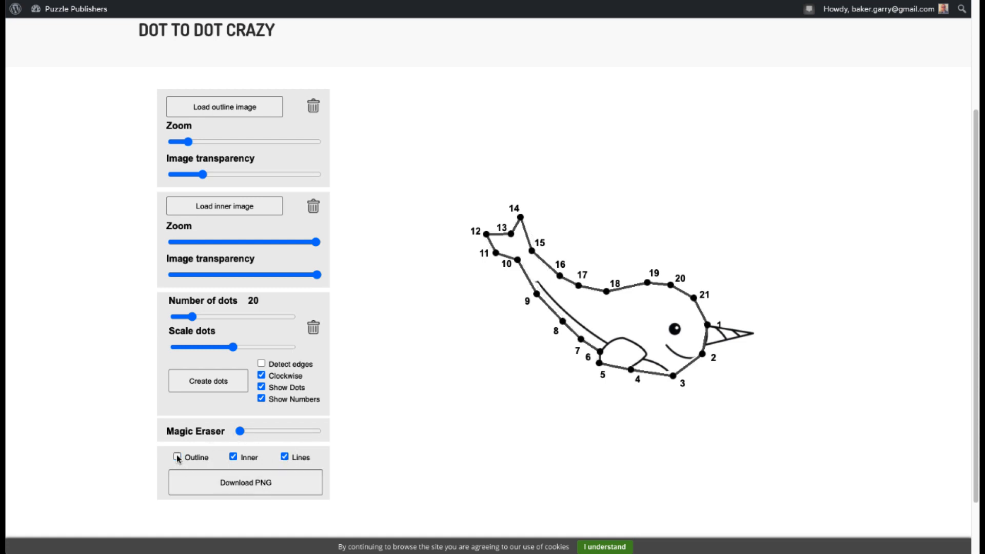
click(285, 458)
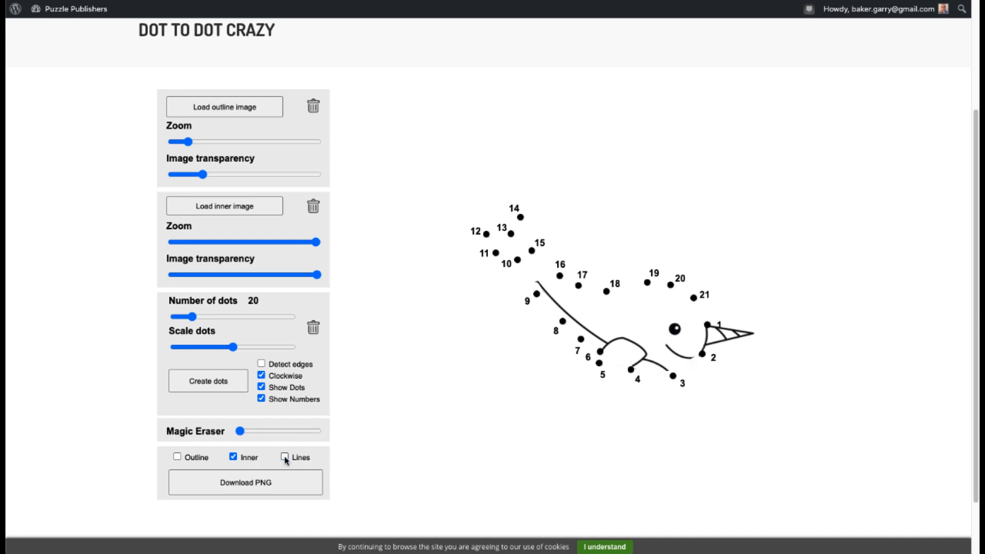
click(178, 457)
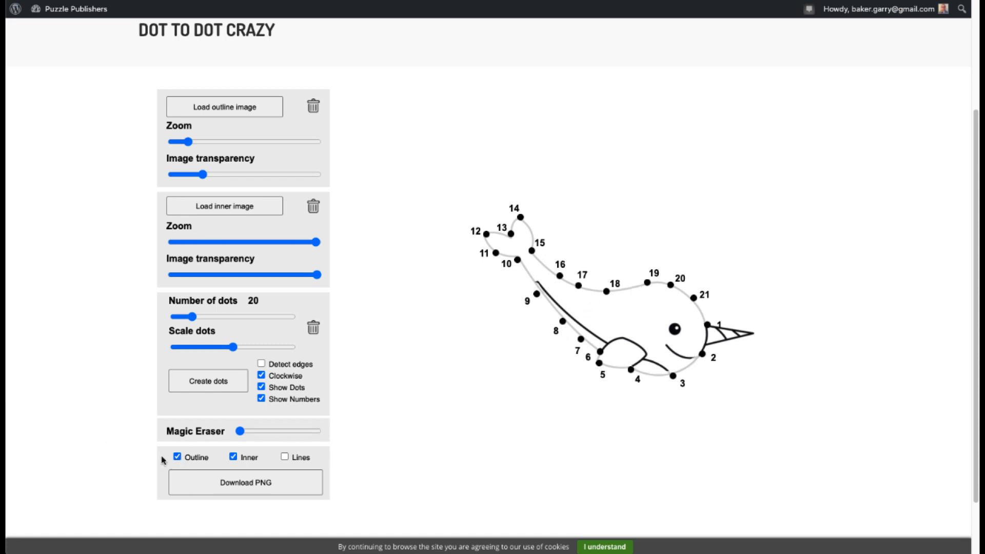
- Preview the puzzle without the outline, without the inner image, and with the connecting lines, restoring each setting
click(177, 457)
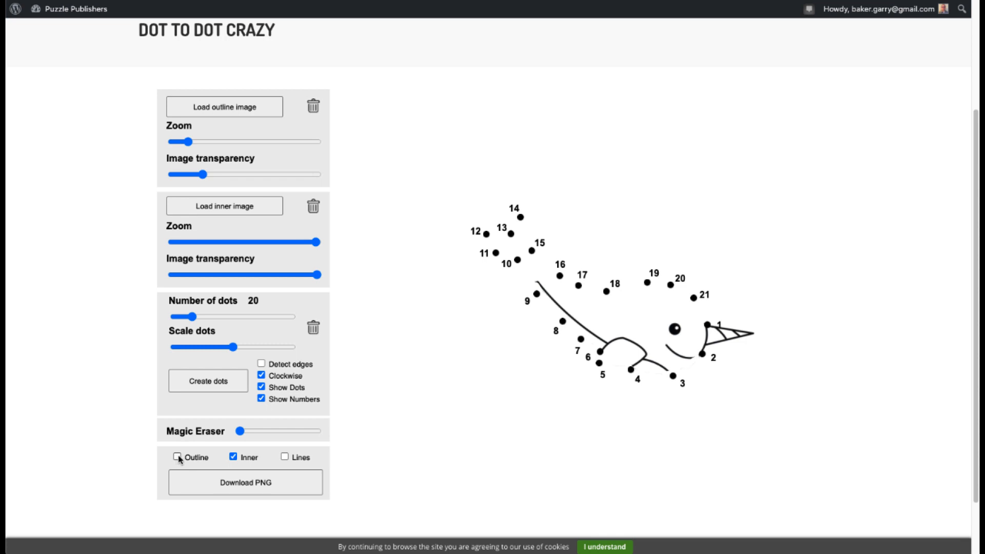
click(177, 457)
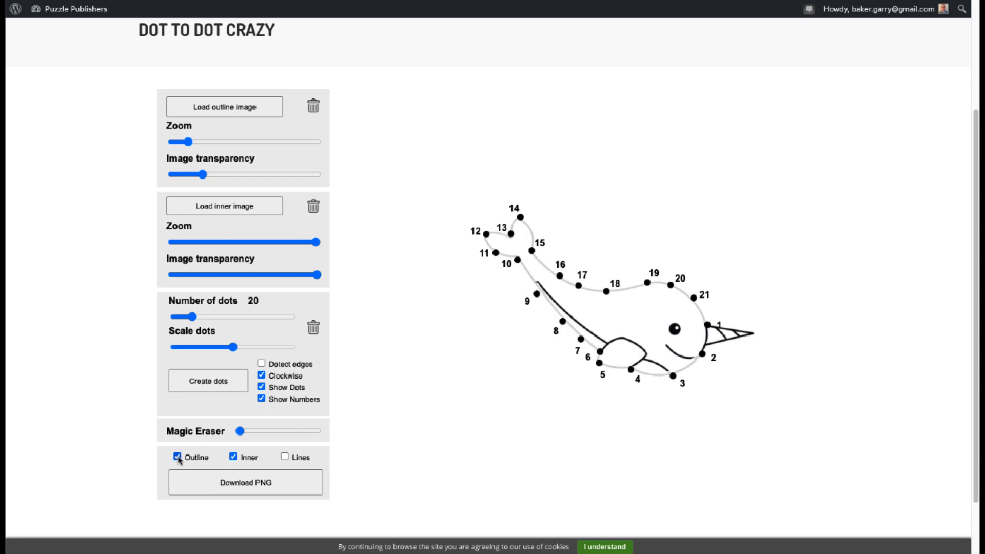
click(234, 457)
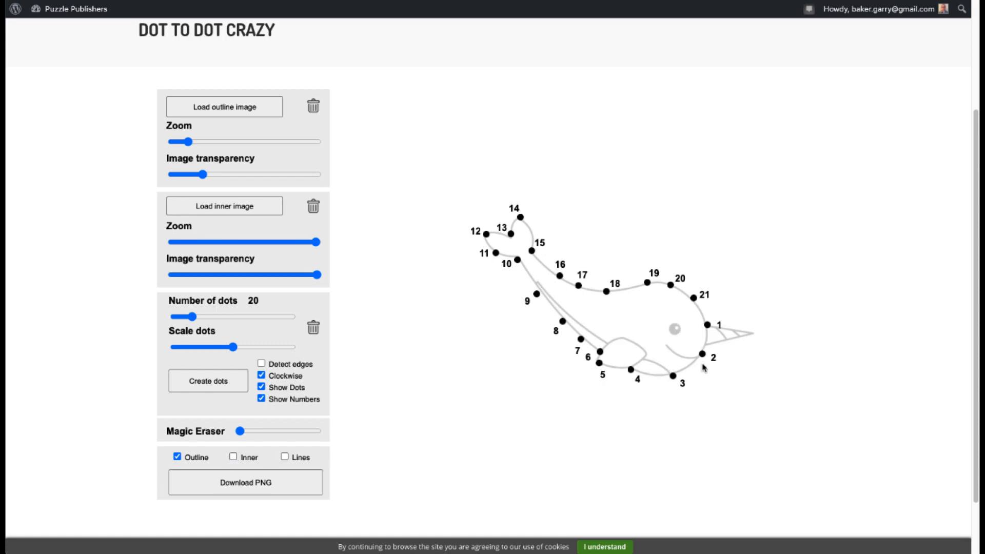
click(233, 457)
click(284, 457)
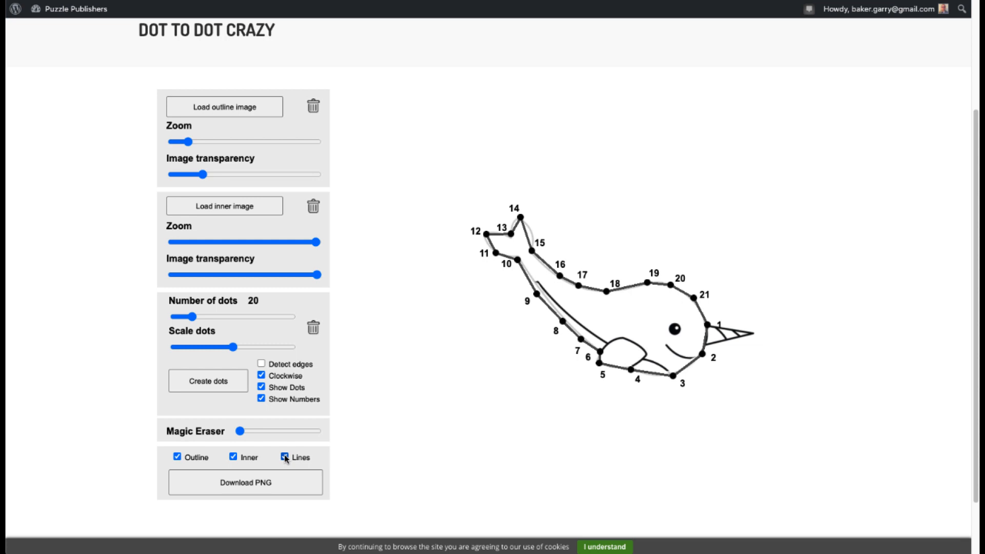
click(284, 457)
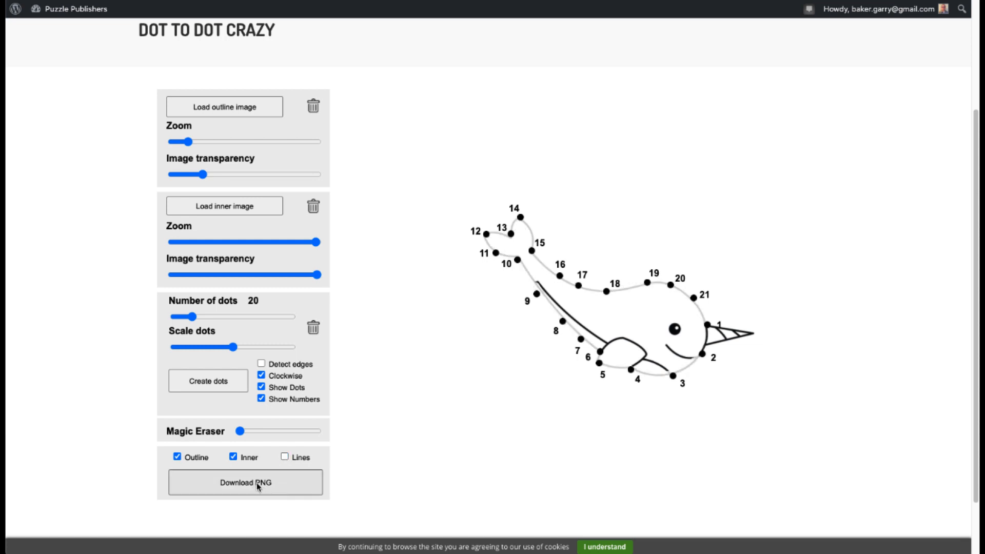
- Download the puzzle as a PNG with the outline and inner image included
click(257, 482)
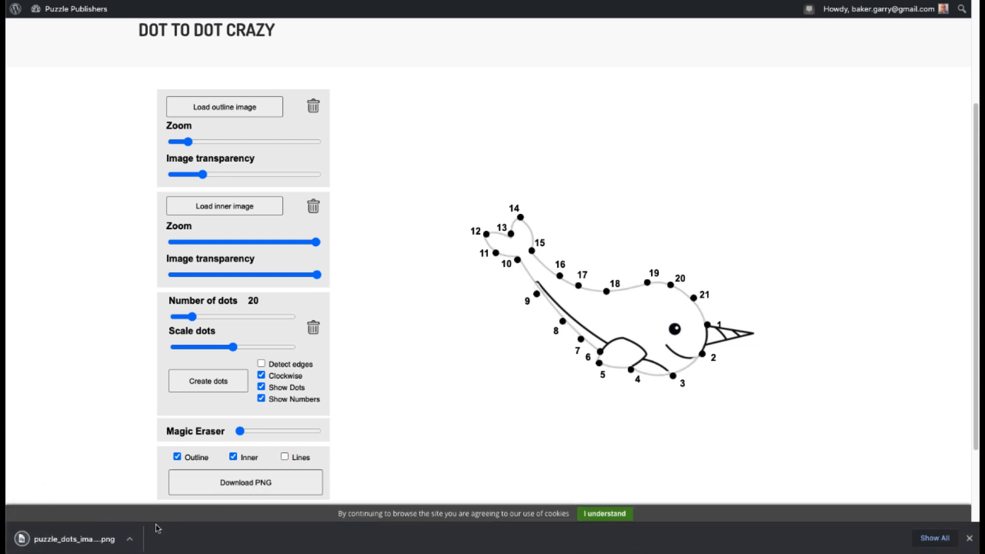
click(131, 541)
click(176, 505)
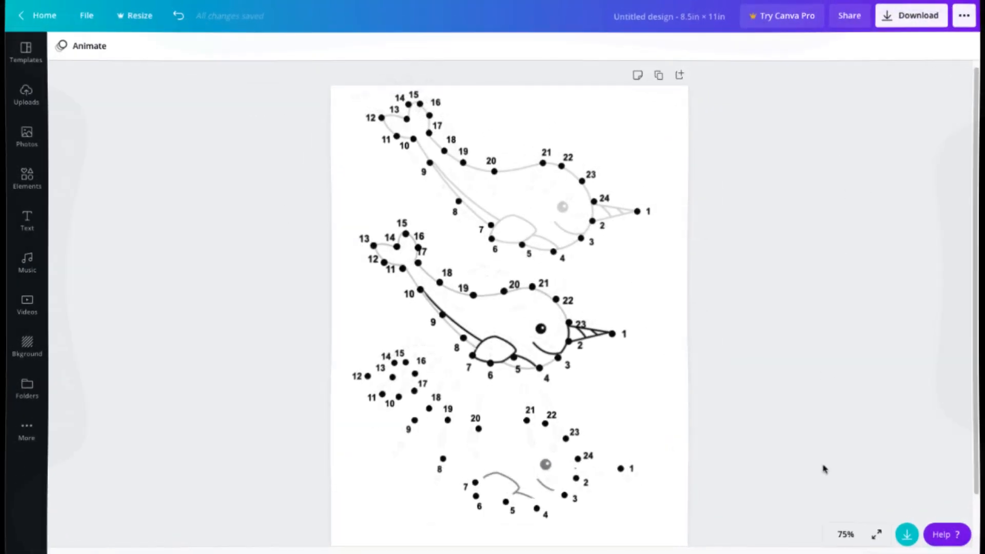
- Switch to Canva, add a blank second page to the design, and upload puzzle_dots_image (1).png from the Downloads folder
click(679, 75)
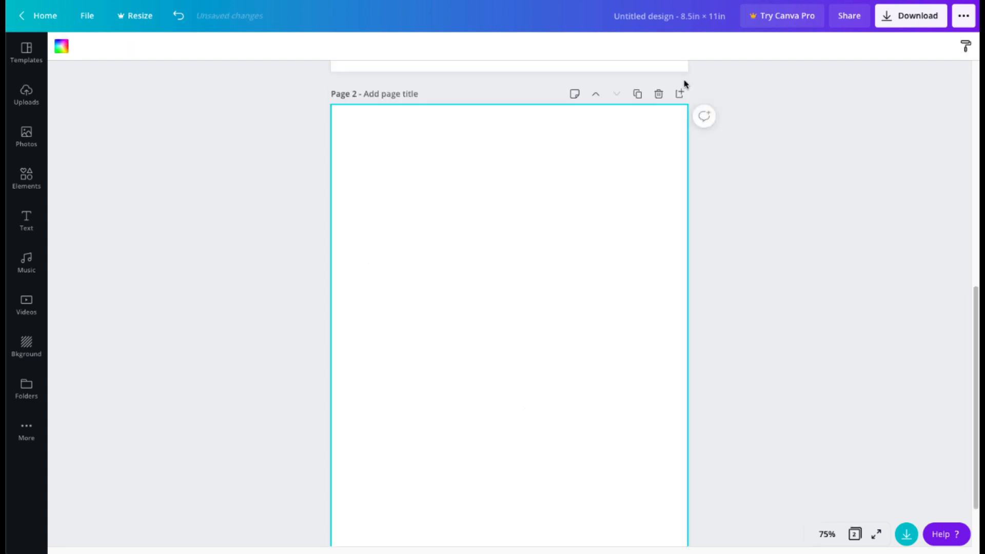
click(43, 103)
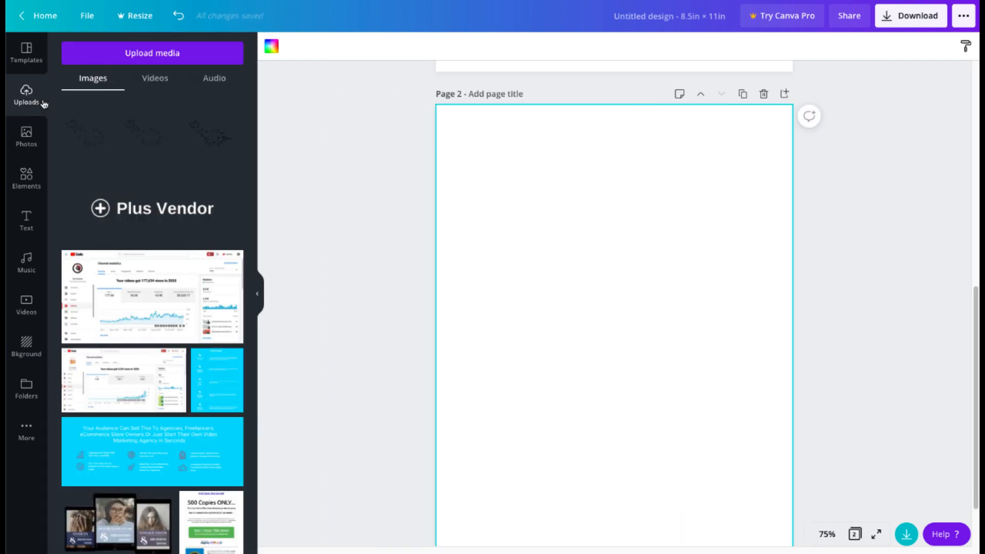
click(152, 53)
click(80, 117)
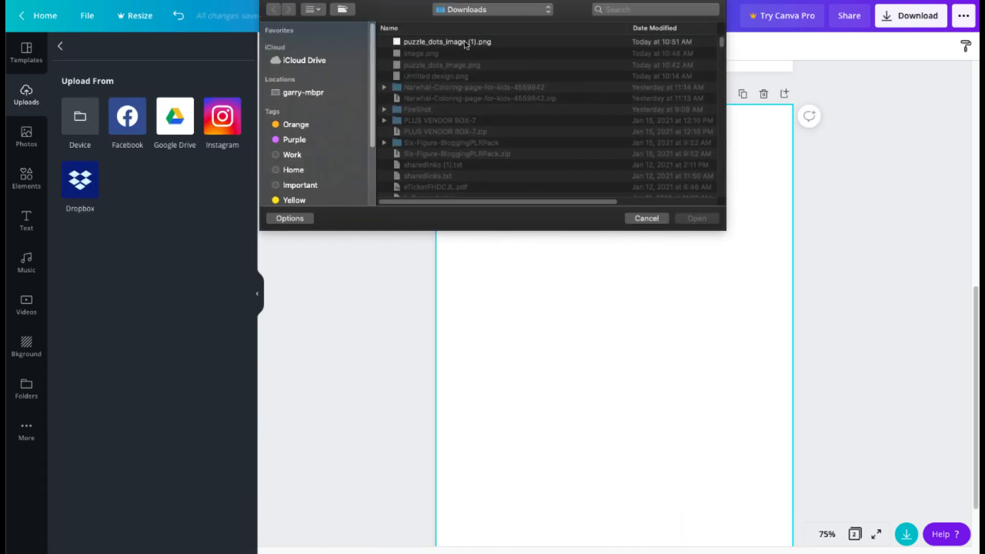
click(464, 43)
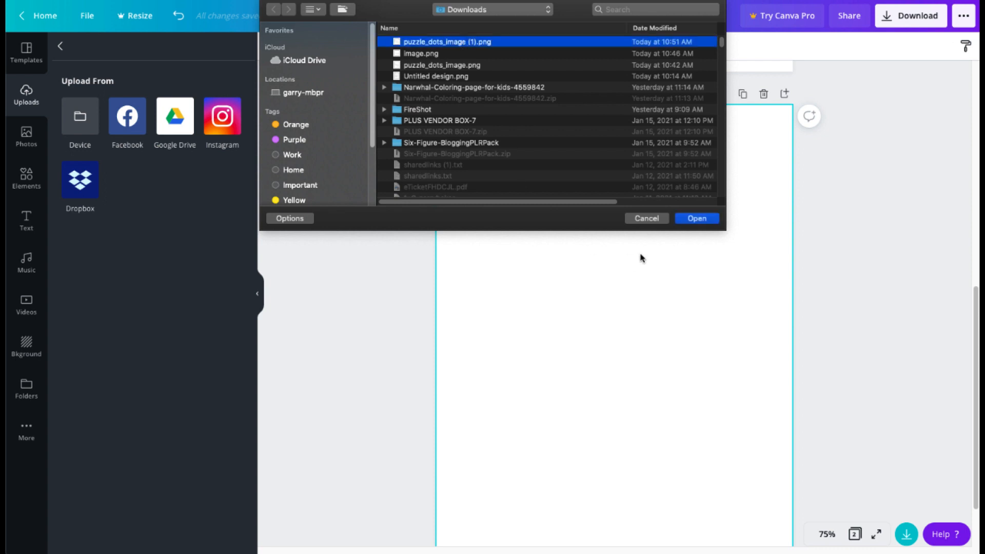
click(700, 220)
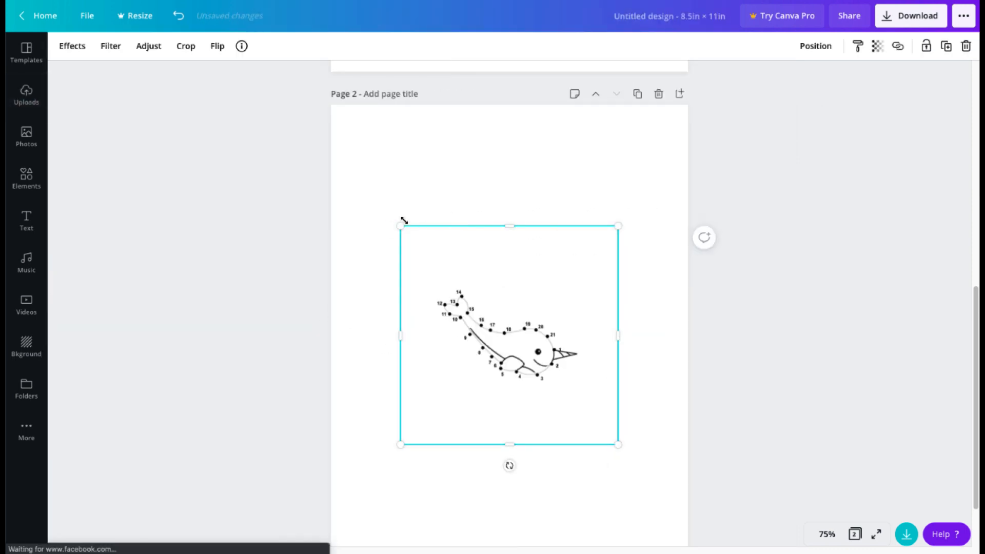
- Enlarge the puzzle image on page 2 so the narwhal nearly fills the page width, and position it mid-page
drag(399, 229, 292, 117)
drag(618, 444, 763, 519)
drag(502, 359, 510, 382)
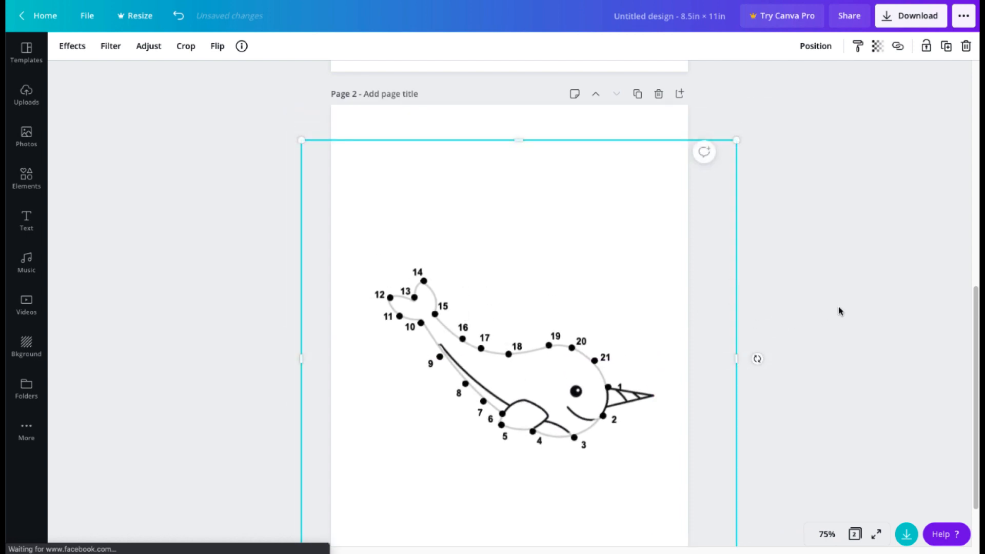
scroll(844, 312, down, 3)
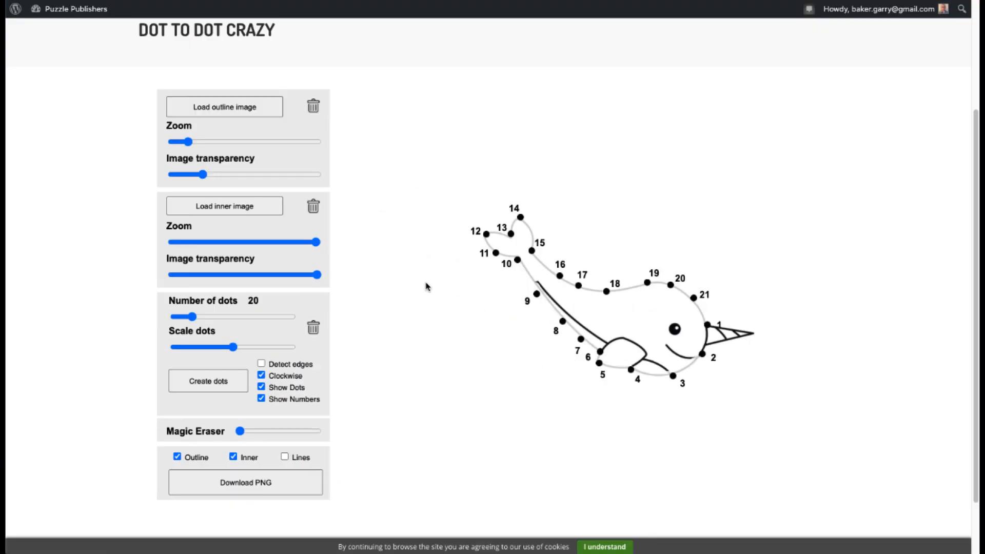
scroll(427, 285, down, 1)
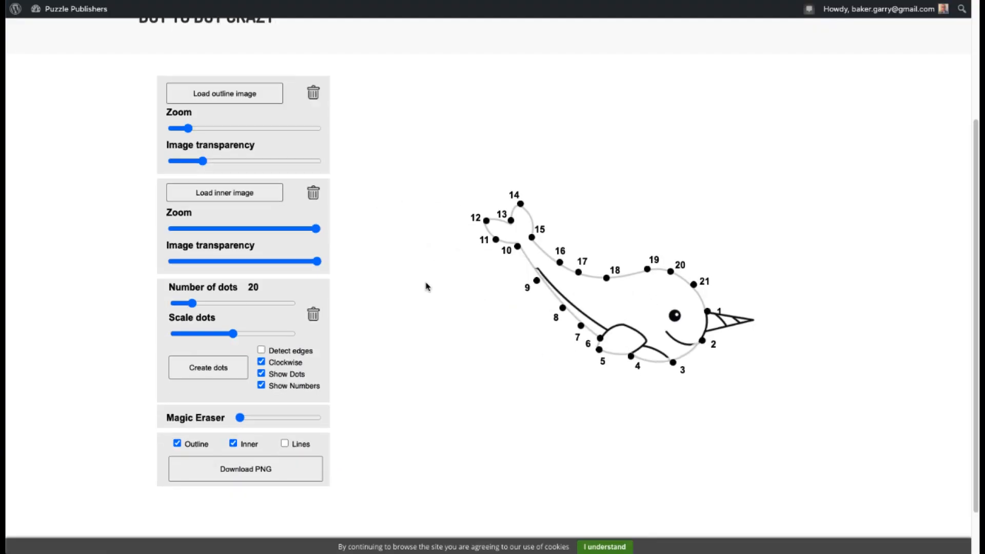